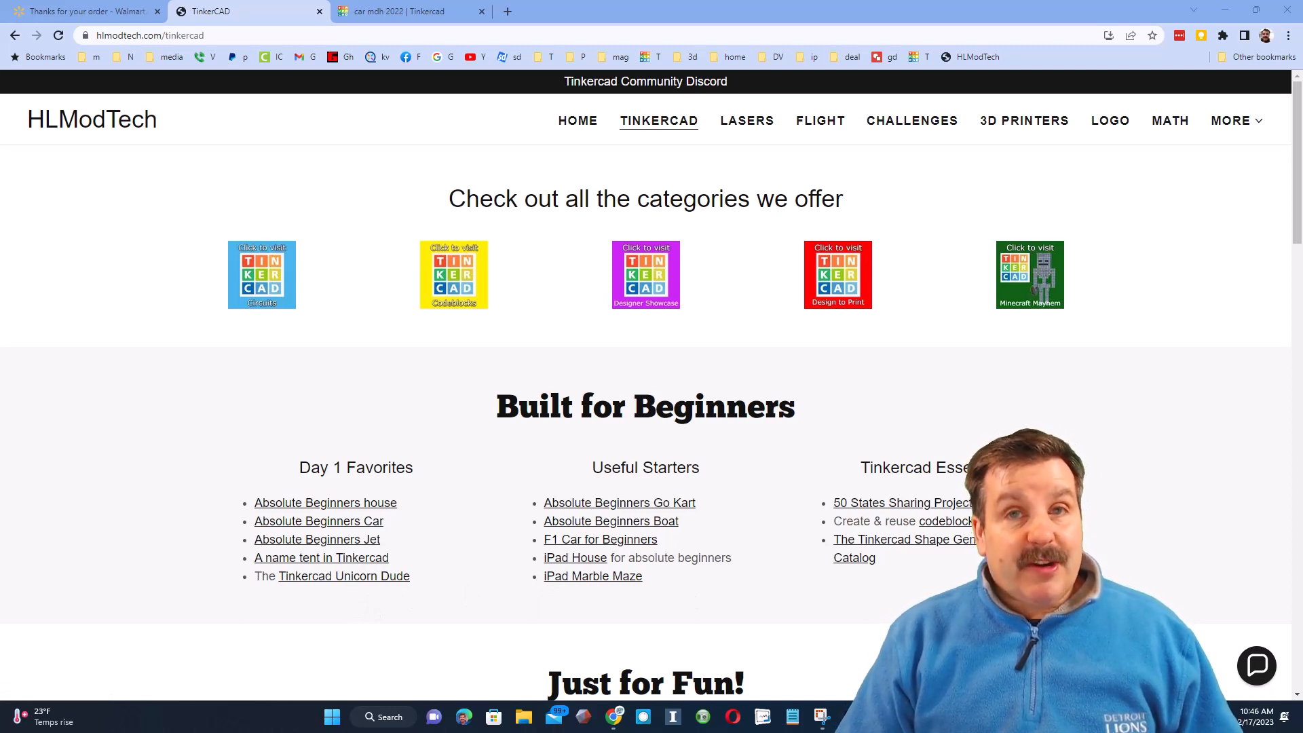
Check the site's contact chat, close it, and open the Tinkercad Community Discord link
left_click(1254, 672)
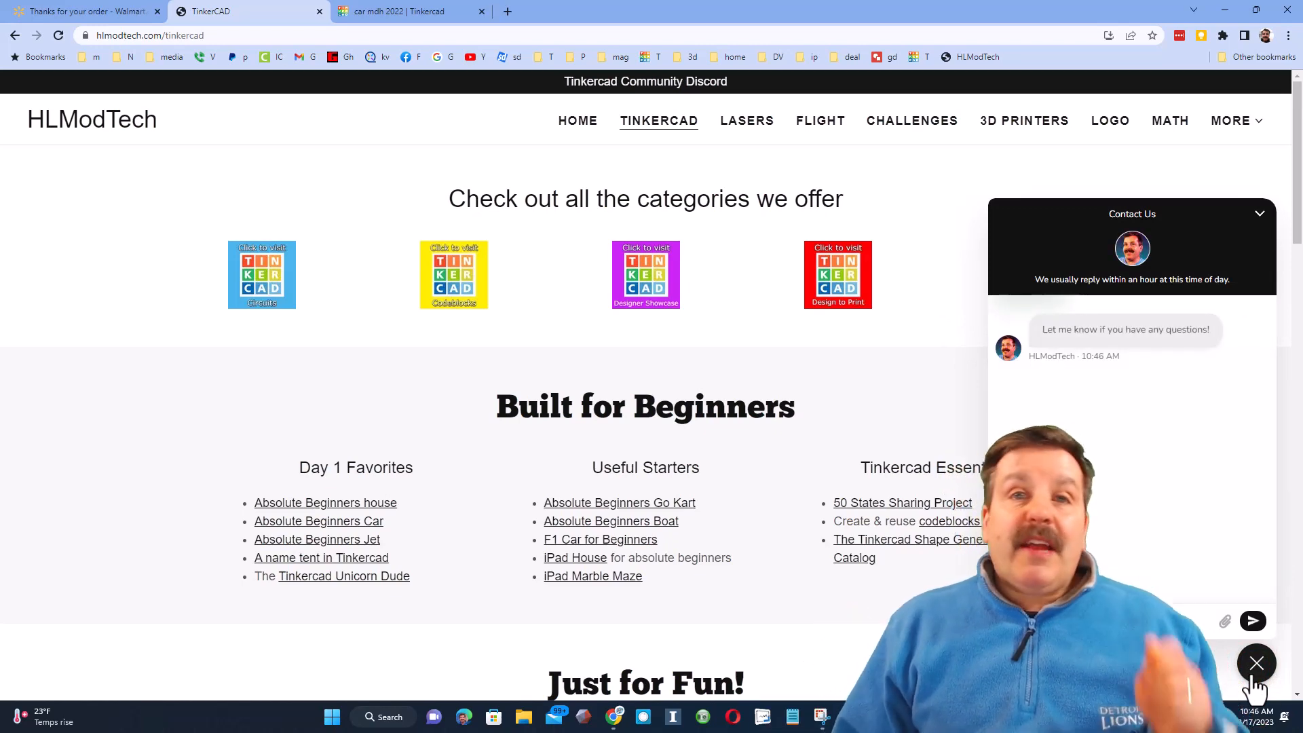
left_click(1254, 677)
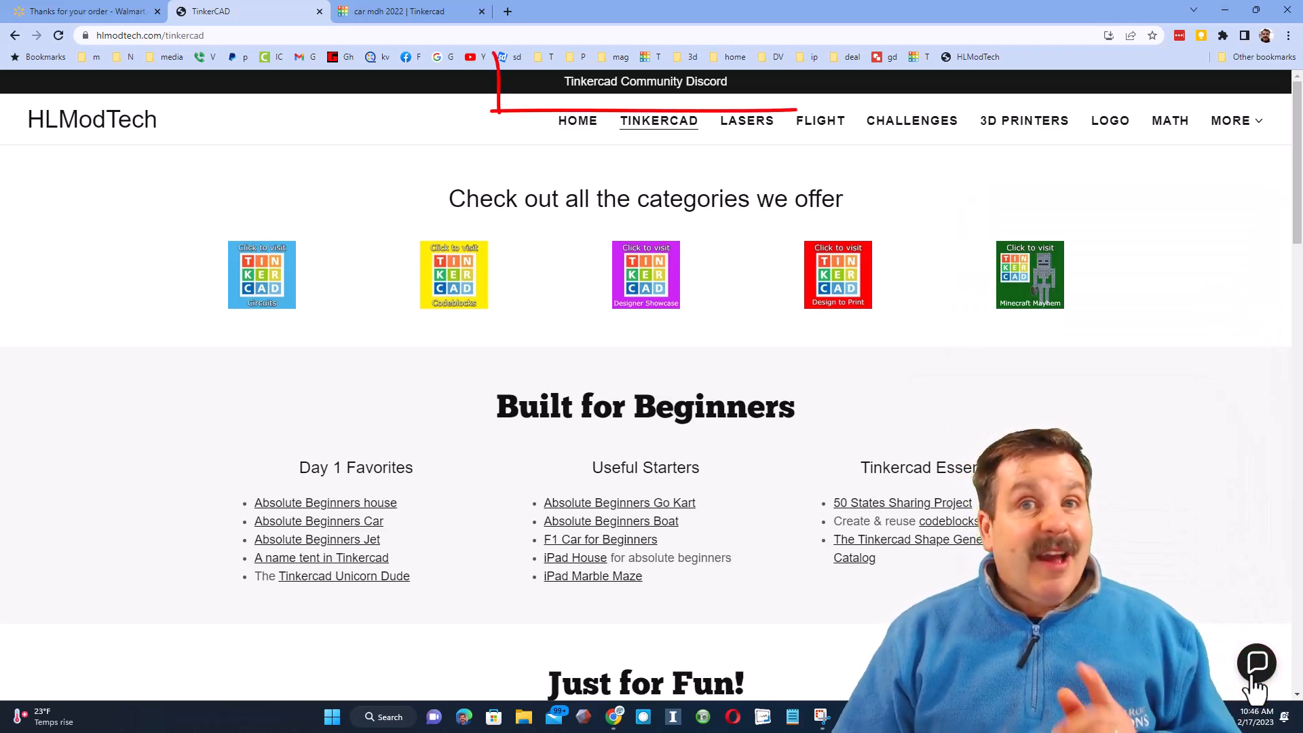
left_click(624, 81)
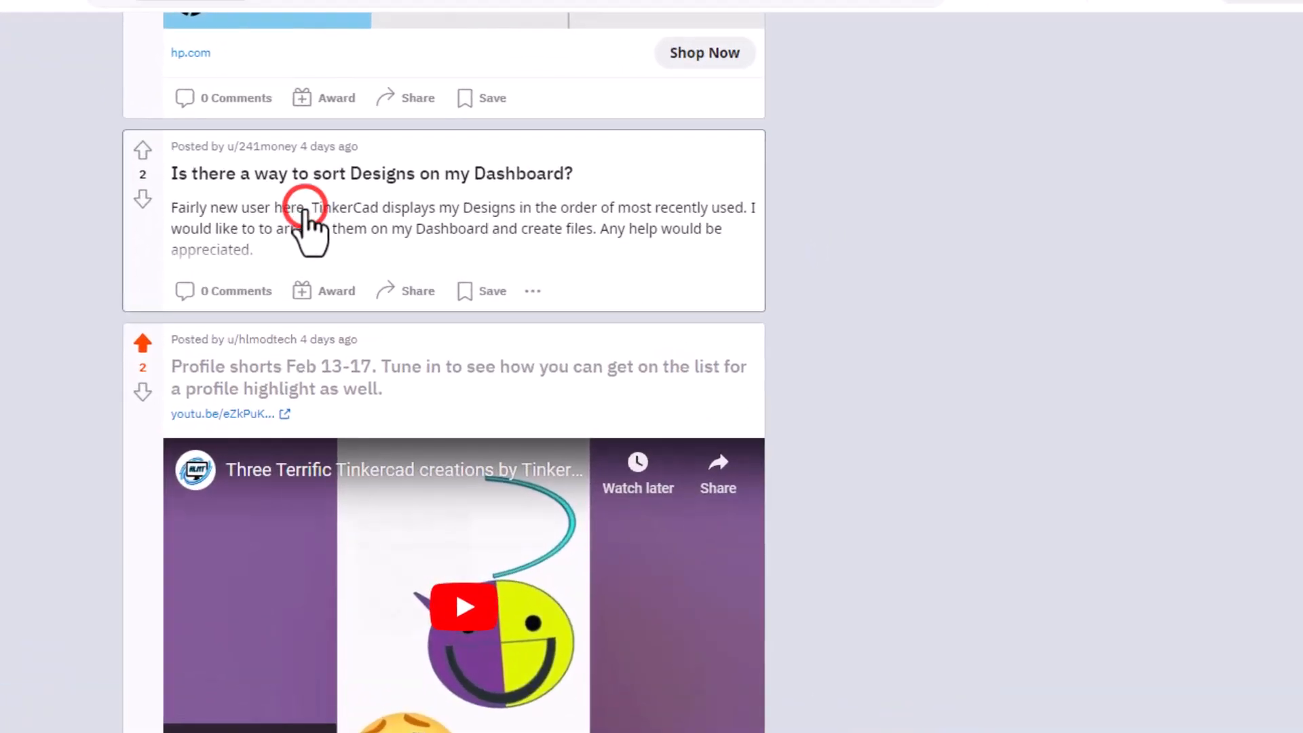
View the Reddit question about sorting dashboard designs and the details of the Profile Shorts Feb 13-17 design in Tinkercad
left_click(304, 212)
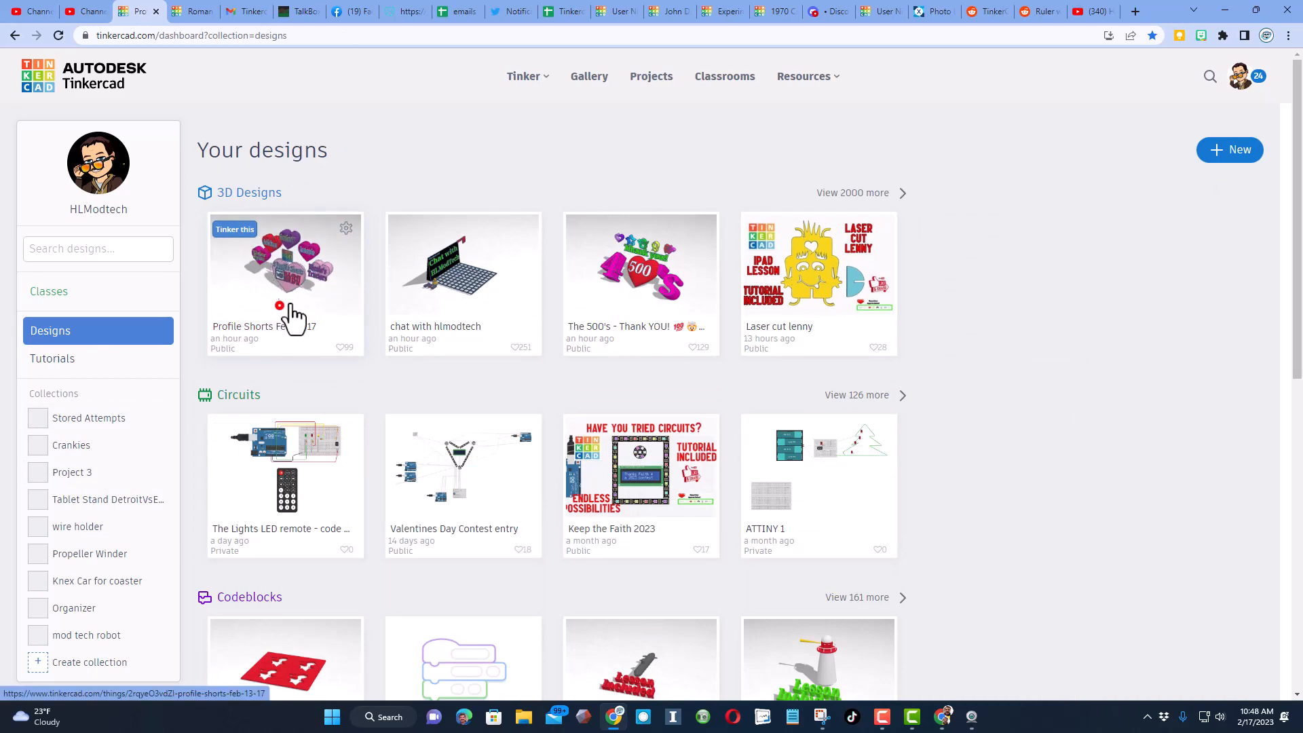
left_click(294, 315)
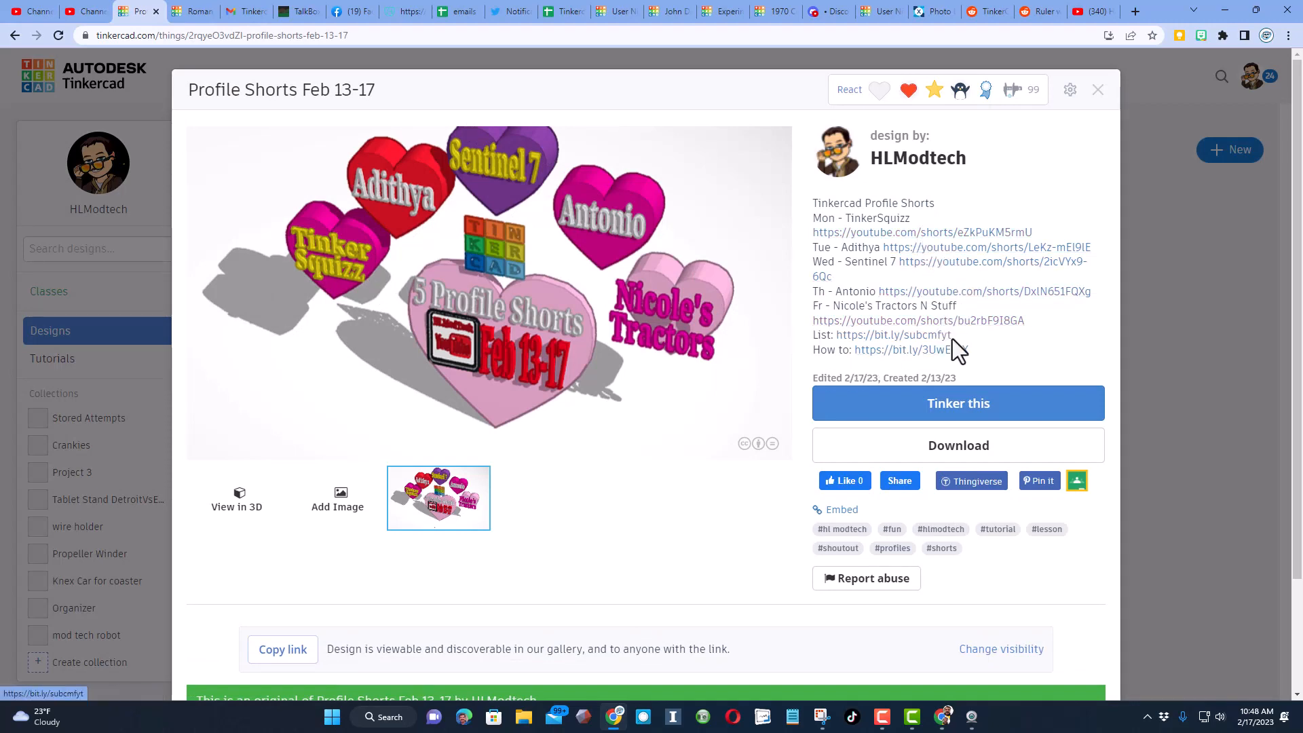
left_click(1095, 94)
Create a new design collection on the dashboard and open it
scroll(91, 536, "down", 1)
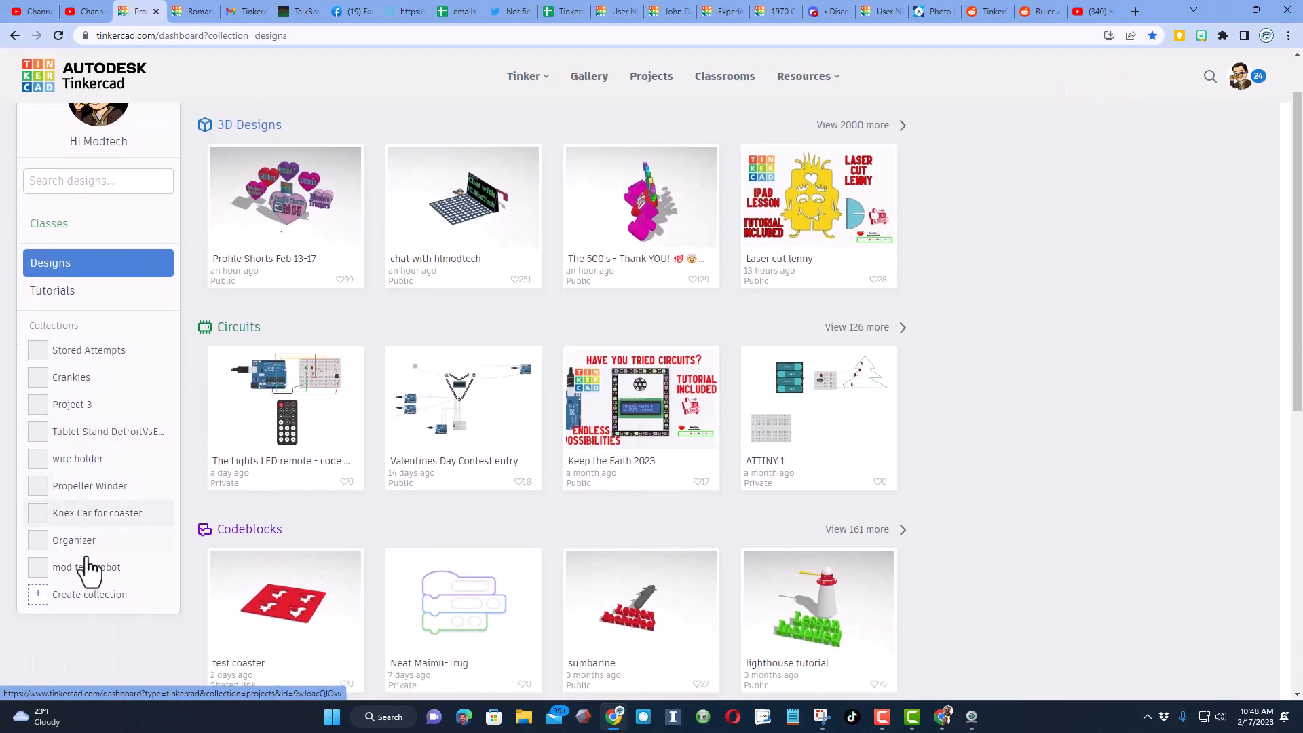
left_click(90, 593)
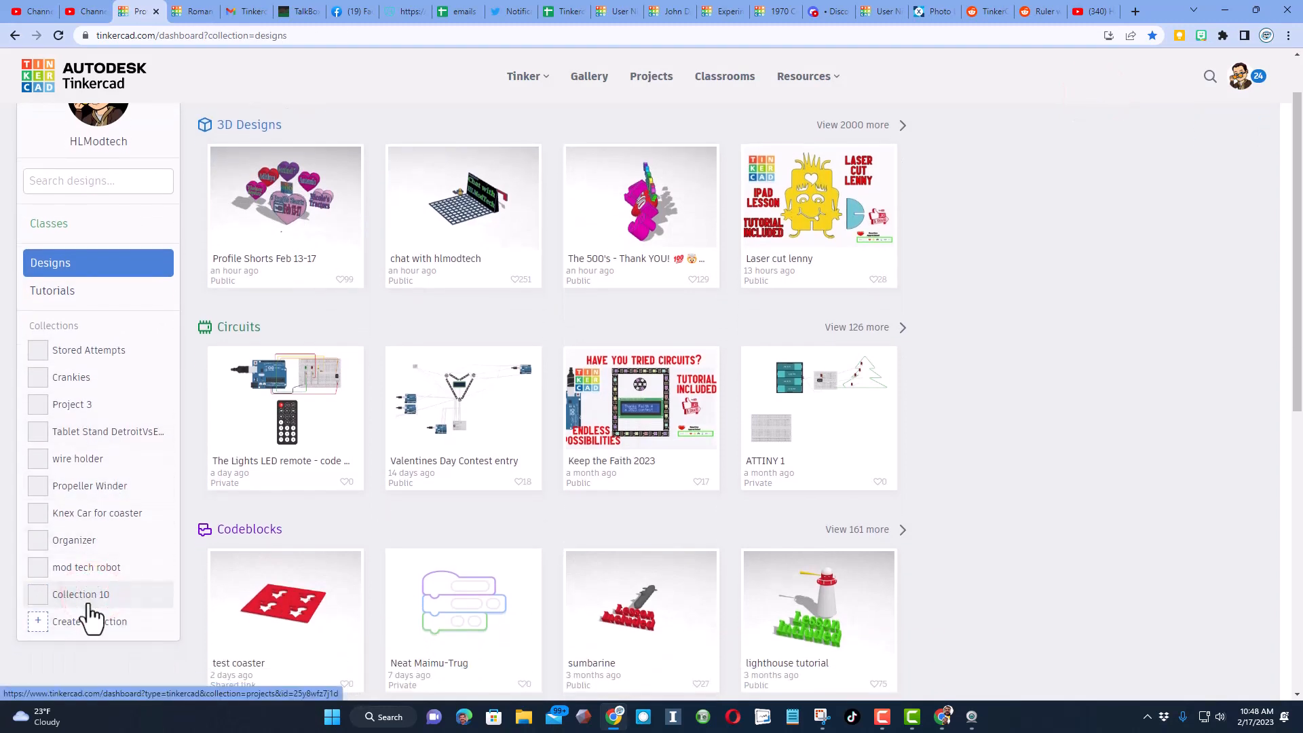
left_click(59, 597)
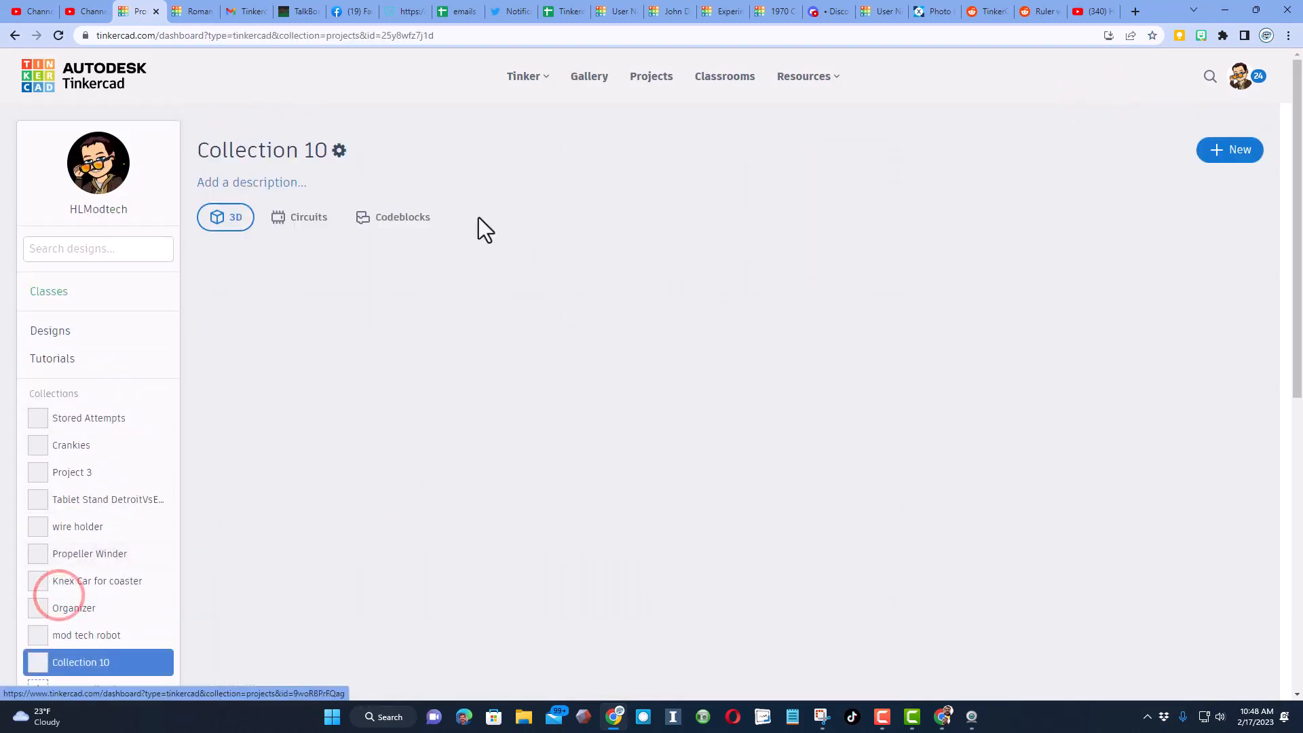
Name the new collection "YT shorts" with the description "This is where I store the YouTube short projects" and save it
left_click(338, 151)
left_click(358, 179)
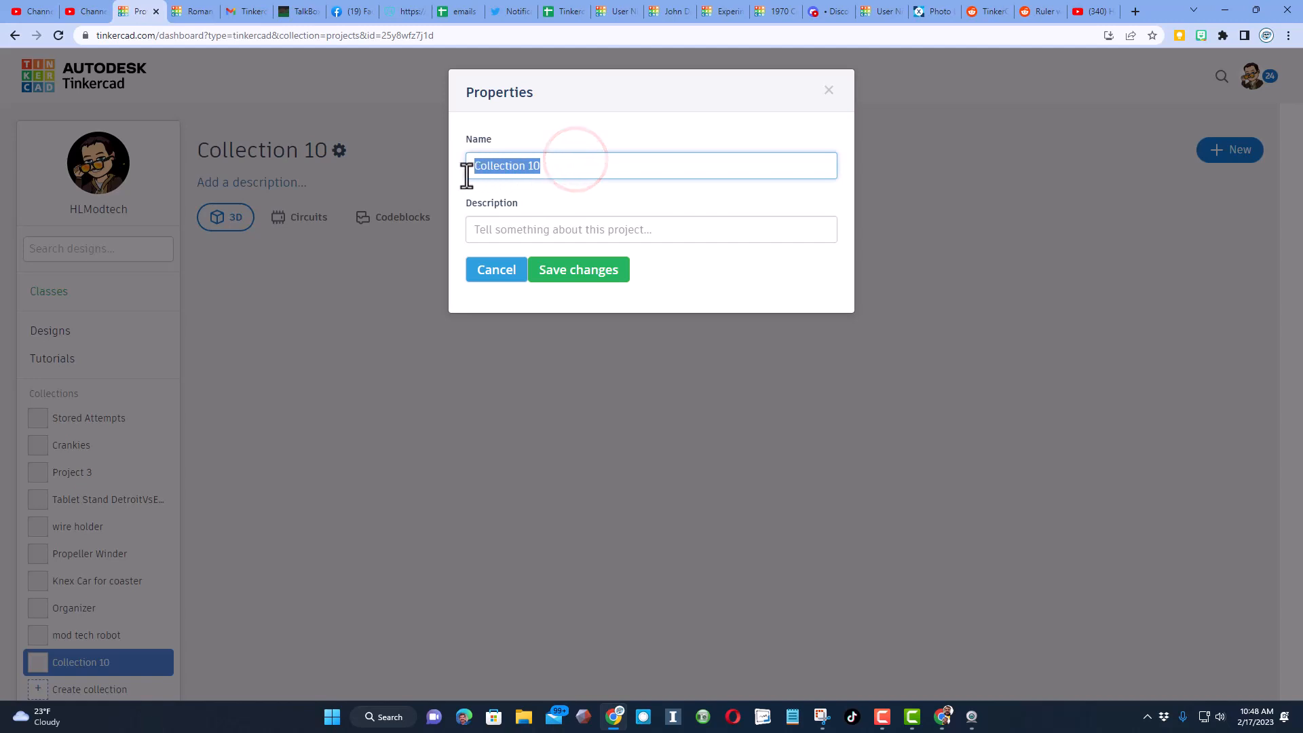
type("YT sh")
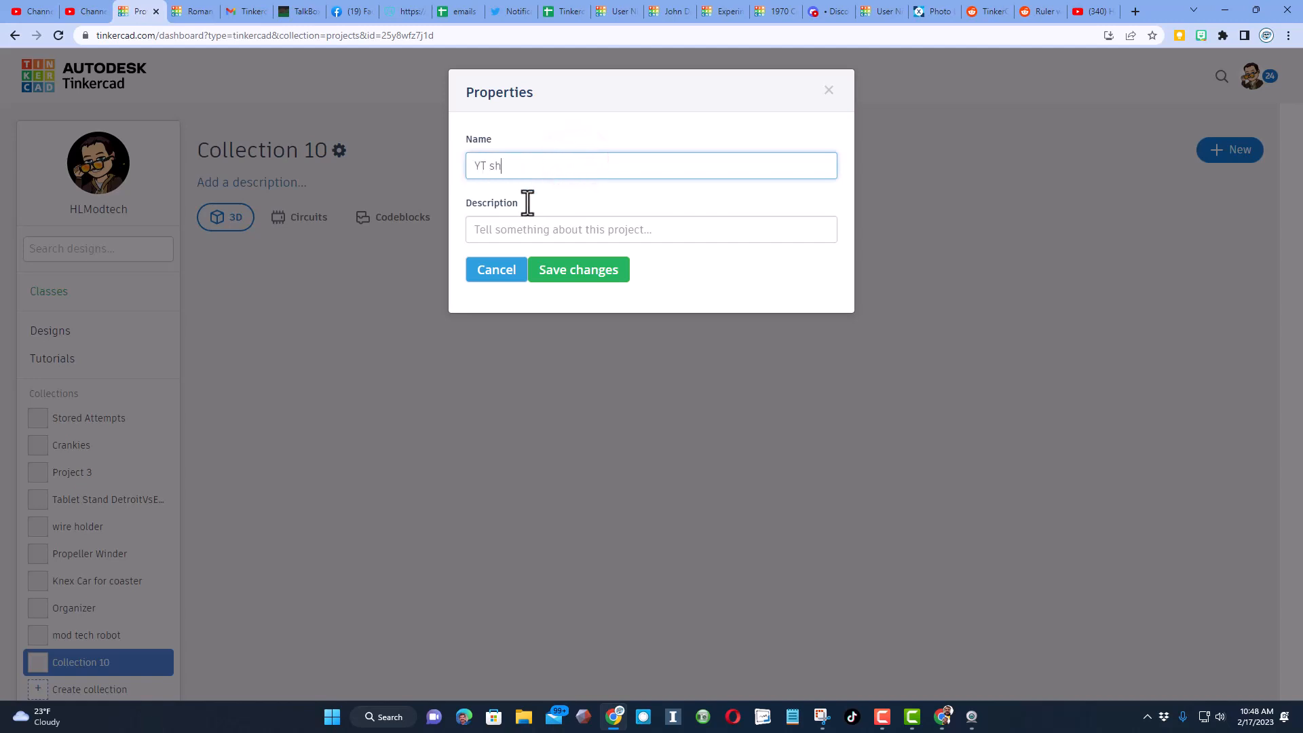
type("orts")
left_click(558, 224)
type("This is where I store the YouTube short projects")
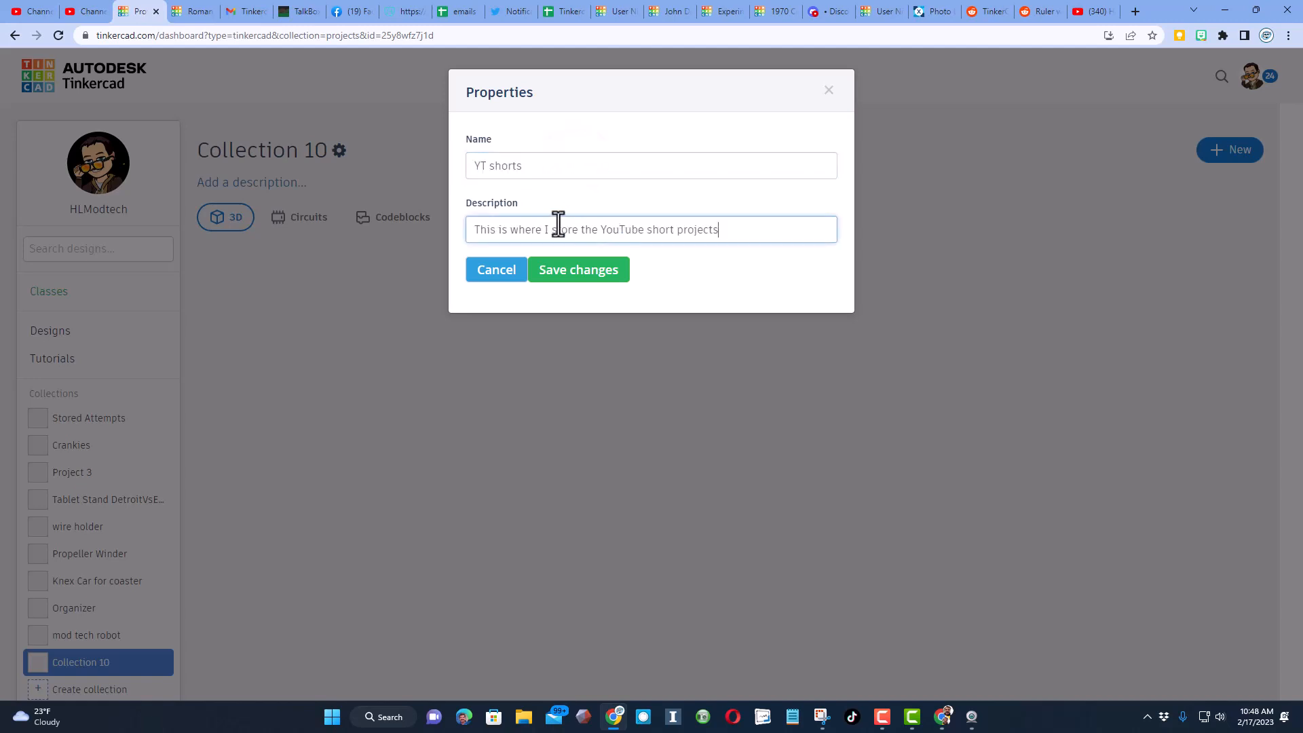
left_click(568, 270)
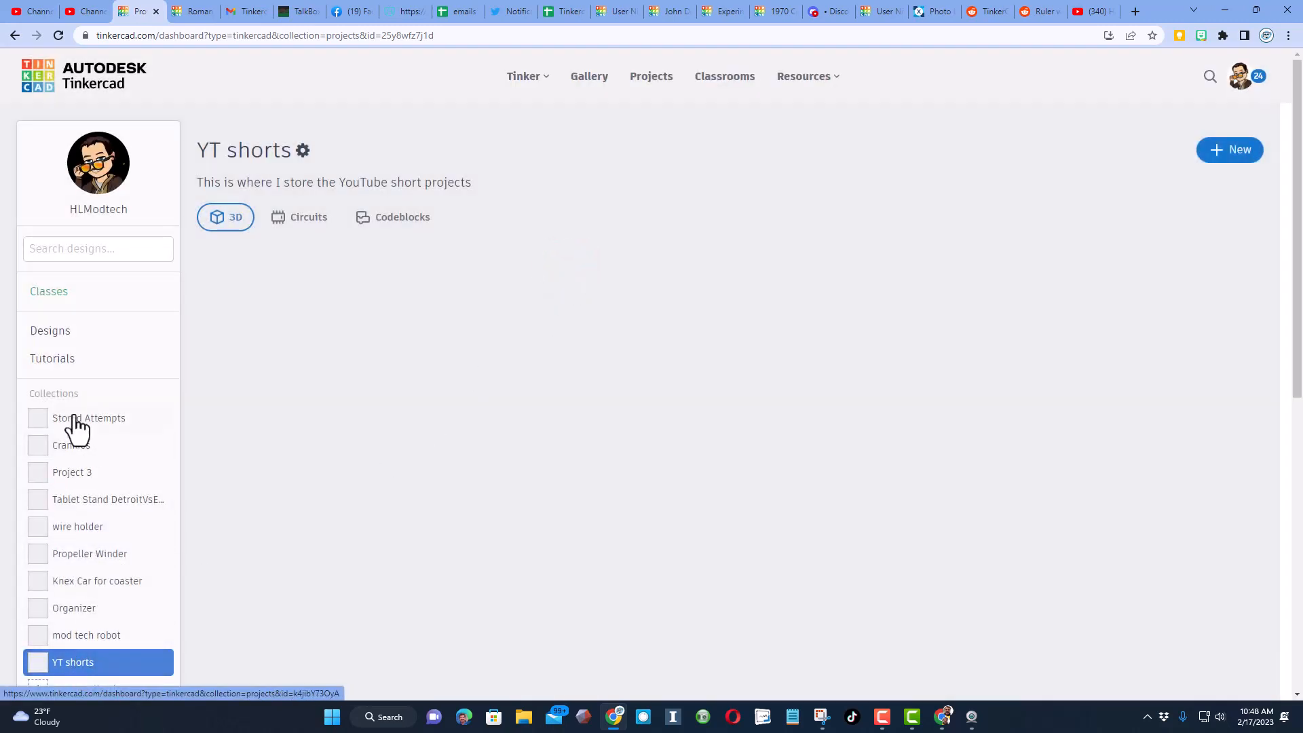
Add the Profile Shorts Feb 13-17 design to the YT shorts collection and open that collection
left_click(85, 332)
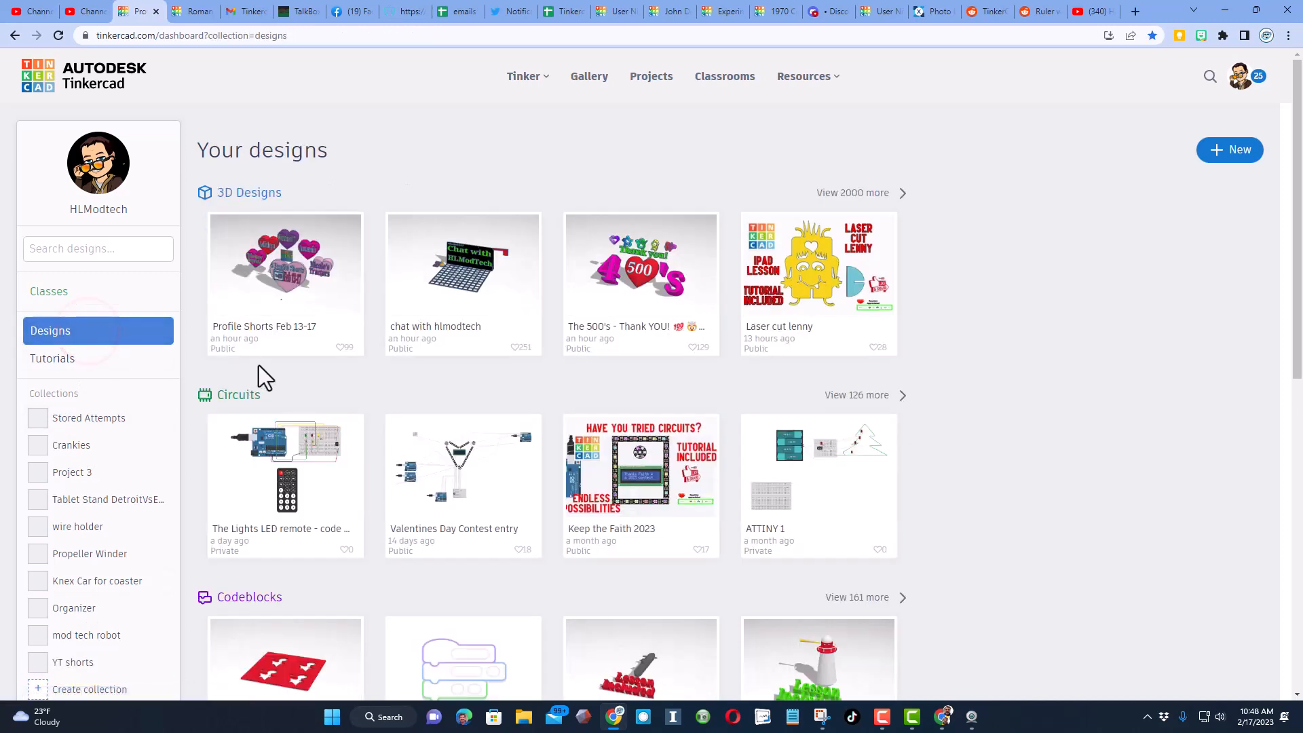
left_click(346, 231)
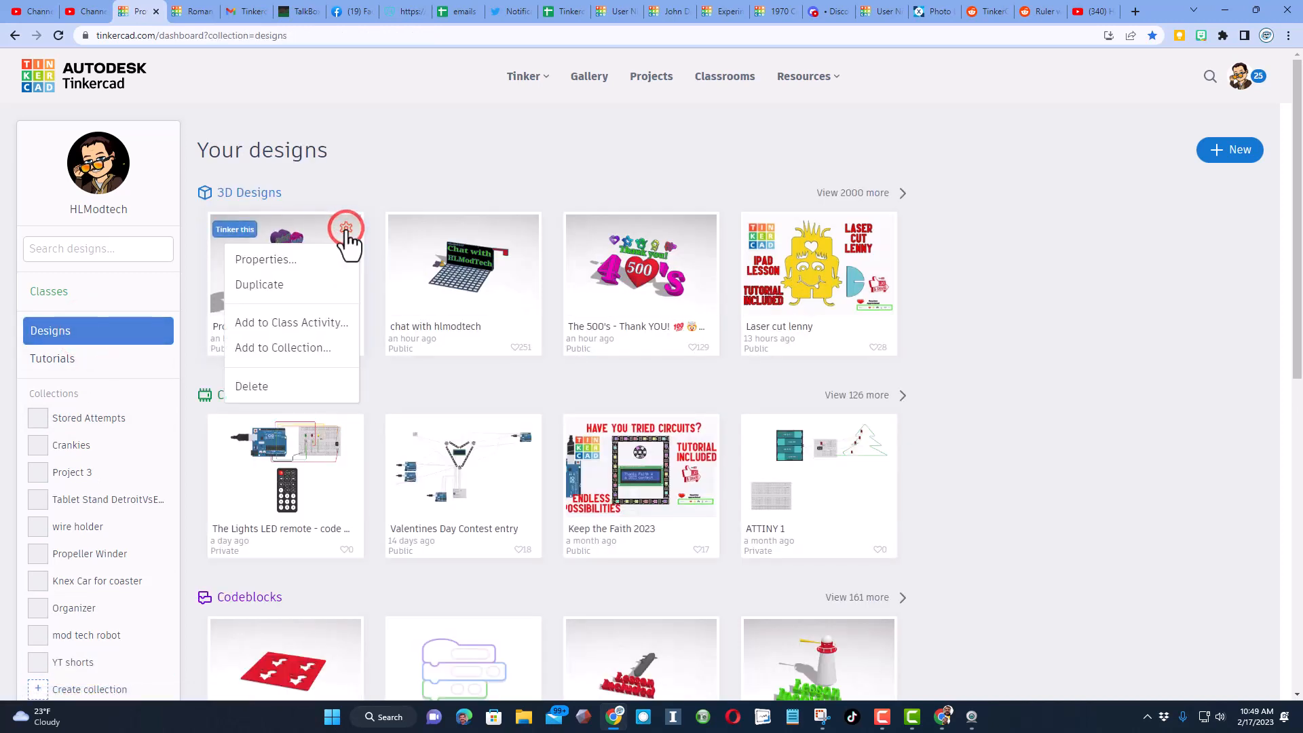
left_click(299, 351)
scroll(567, 193, "down", 5)
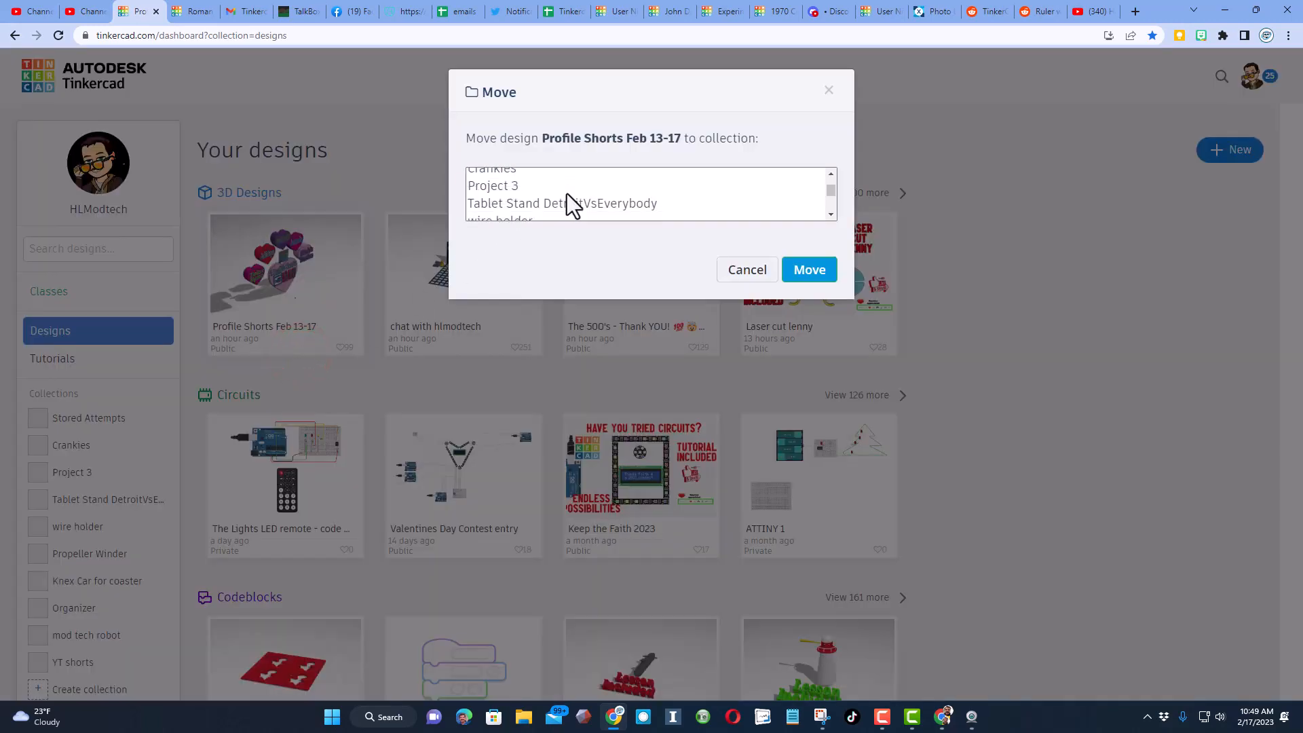
left_click(506, 213)
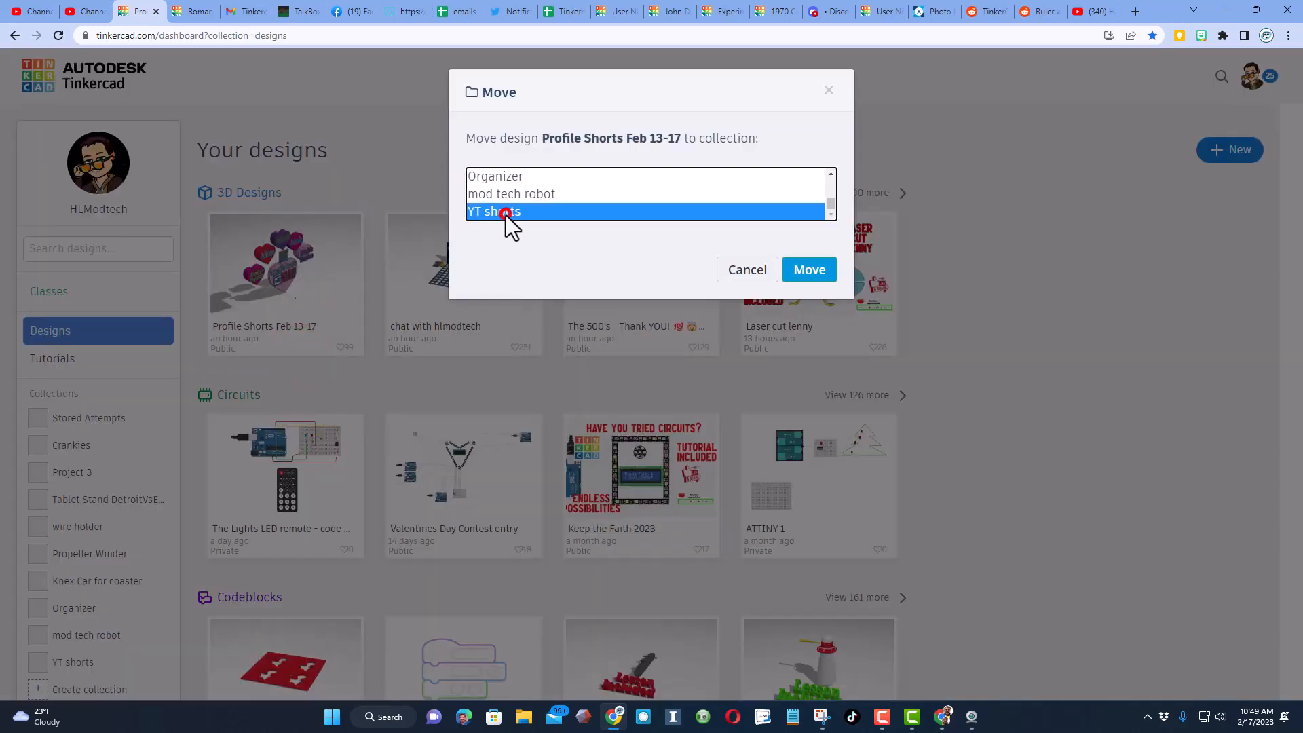
left_click(809, 272)
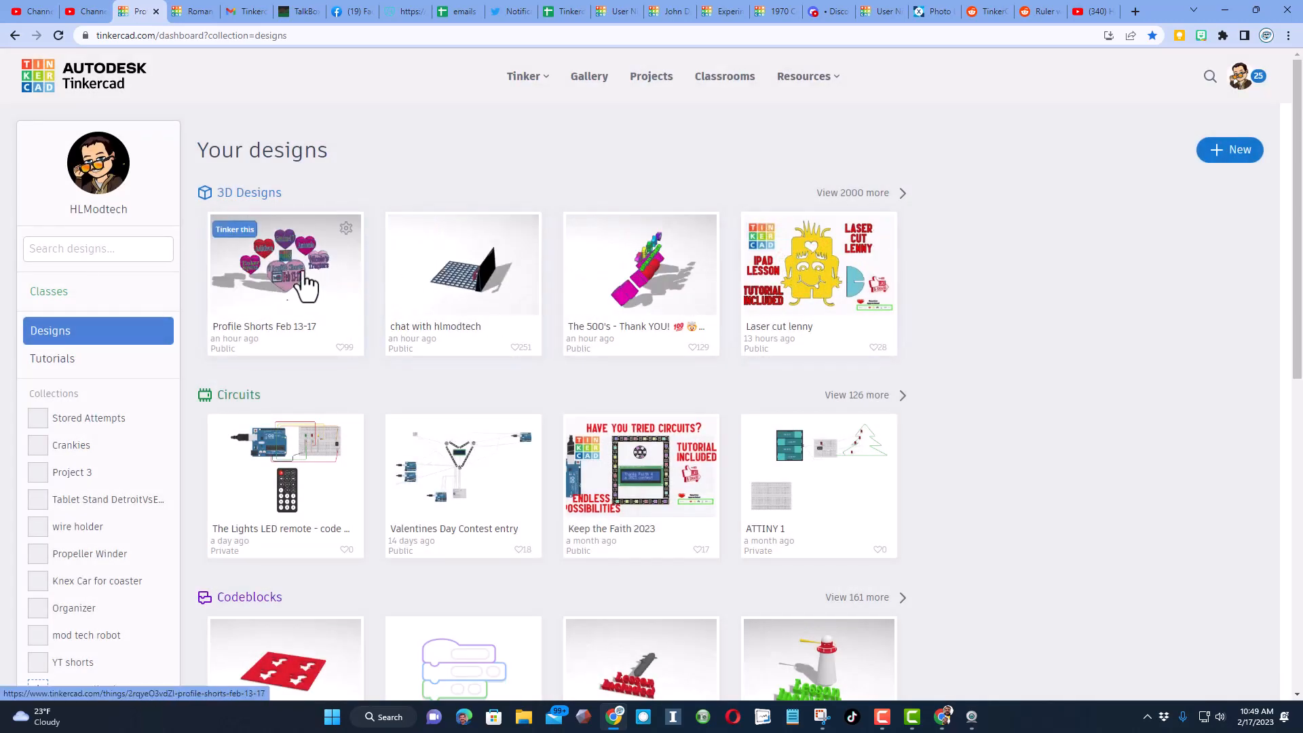
left_click(63, 662)
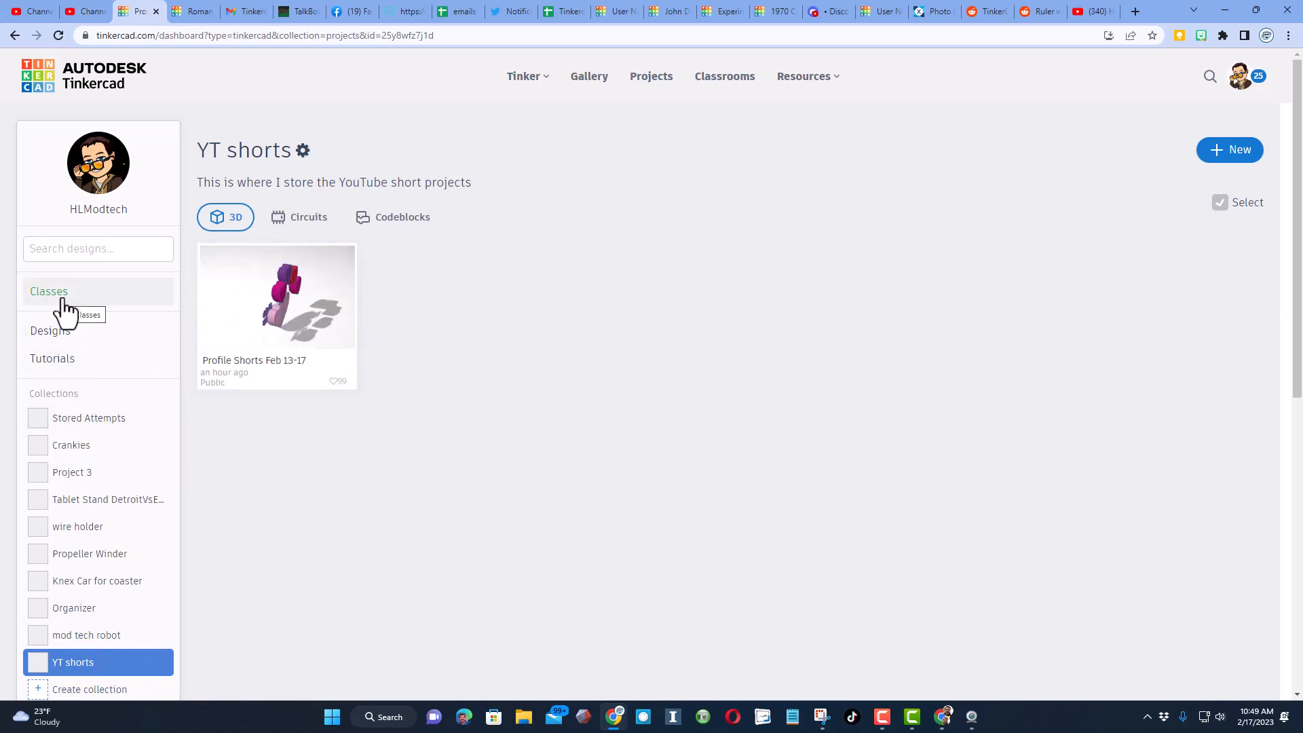
Find Profile Shorts Feb 6 - 10 in the full 3D designs list, add it to the YT shorts collection, and open the collection
left_click(51, 333)
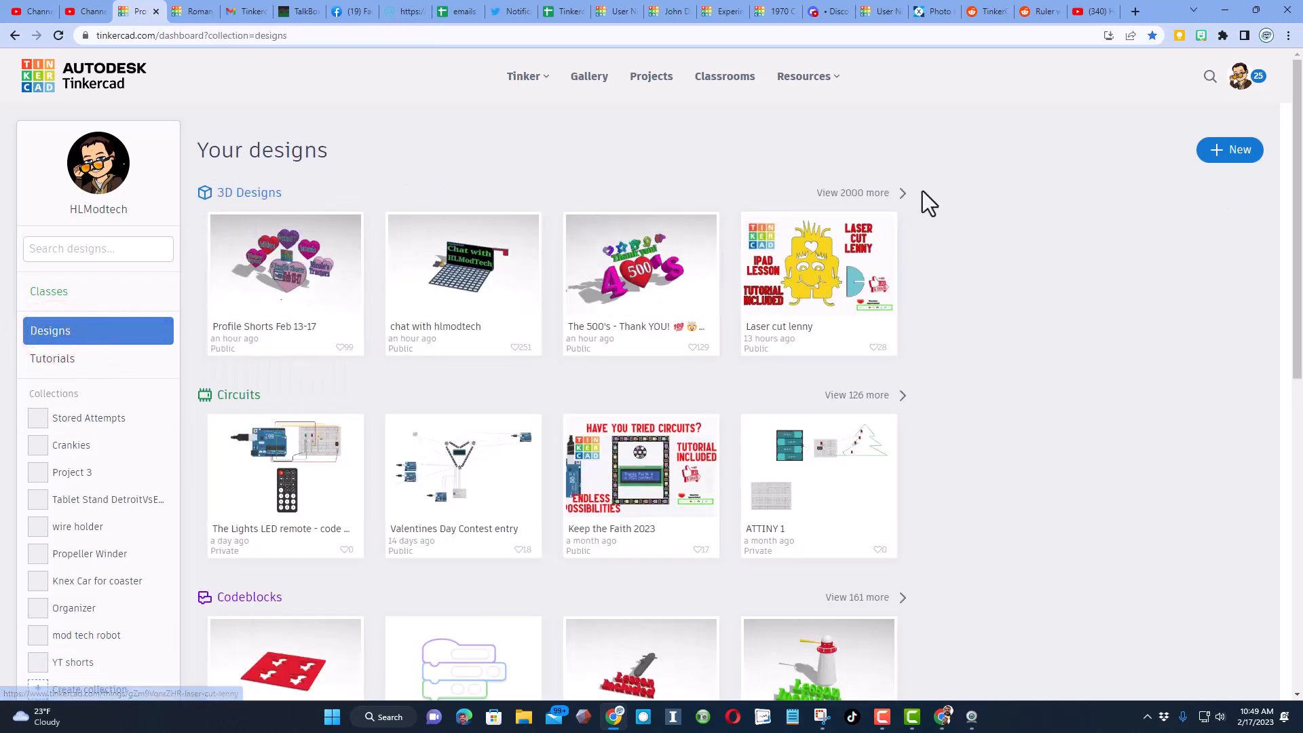
left_click(901, 197)
scroll(1181, 480, "down", 3)
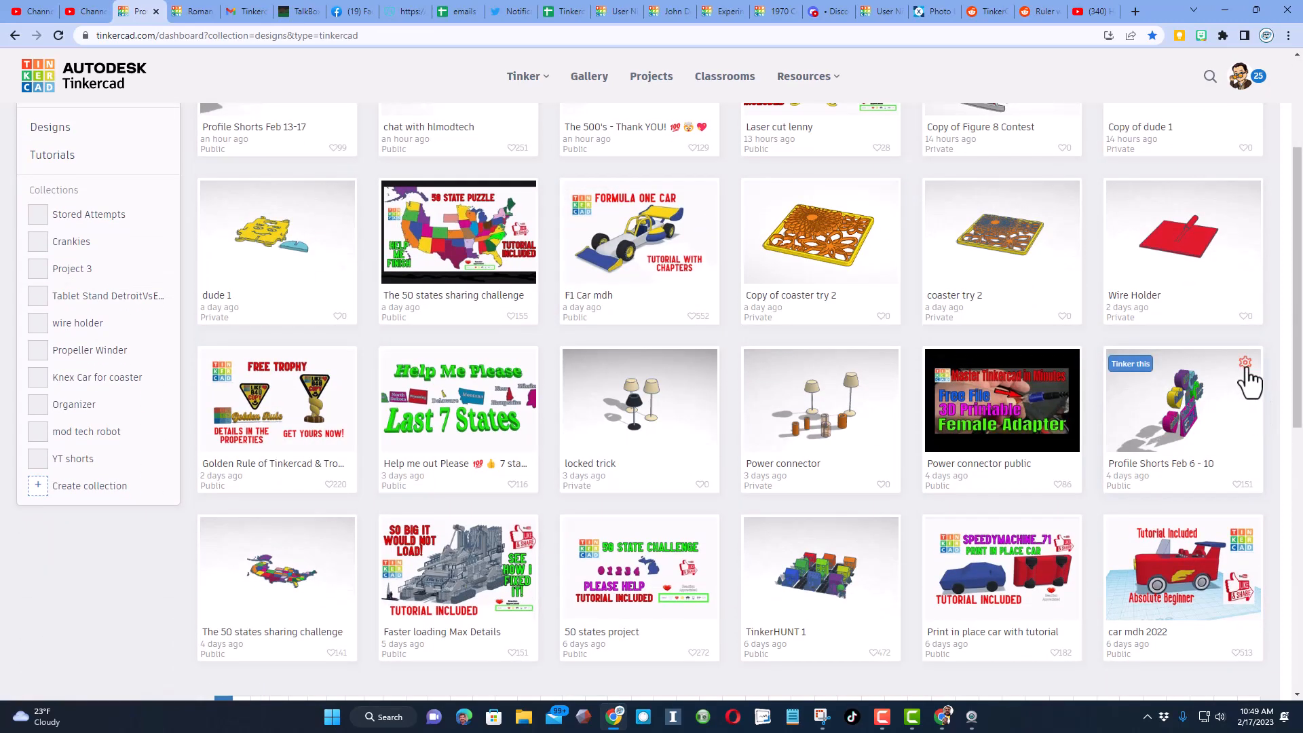
left_click(1244, 364)
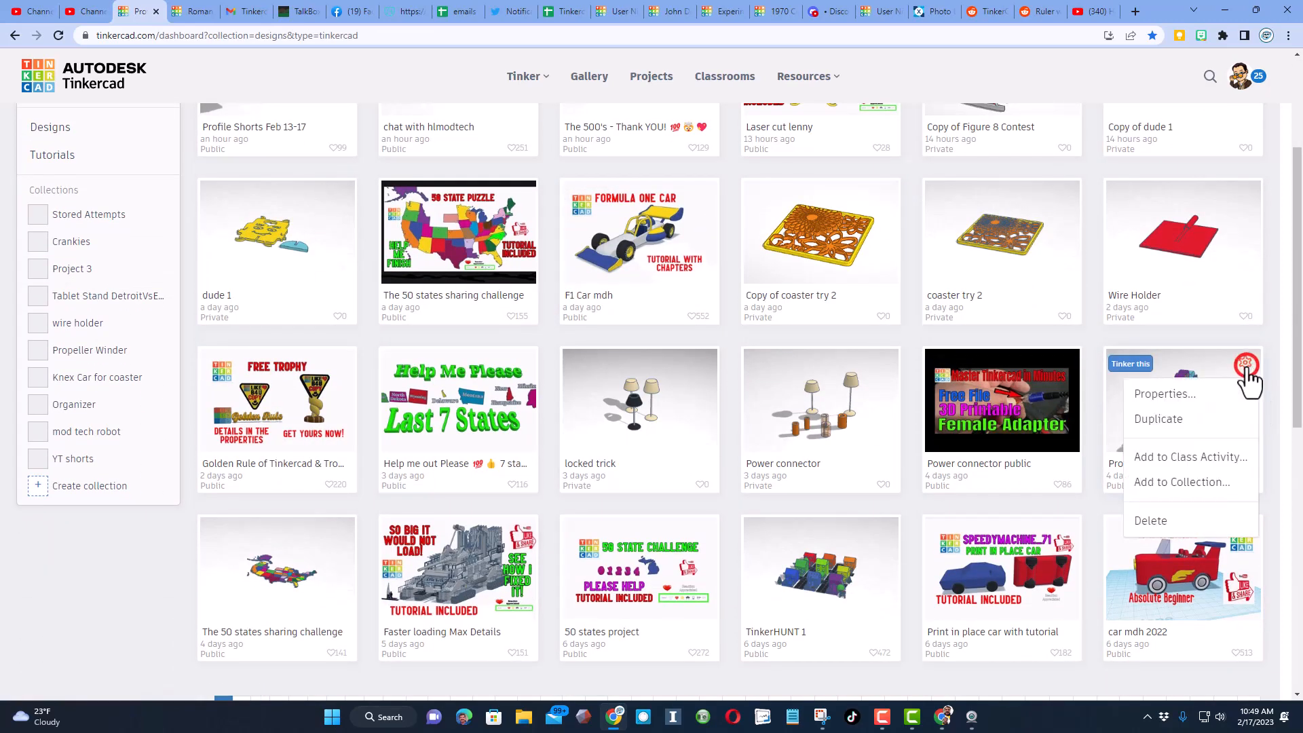
left_click(1167, 482)
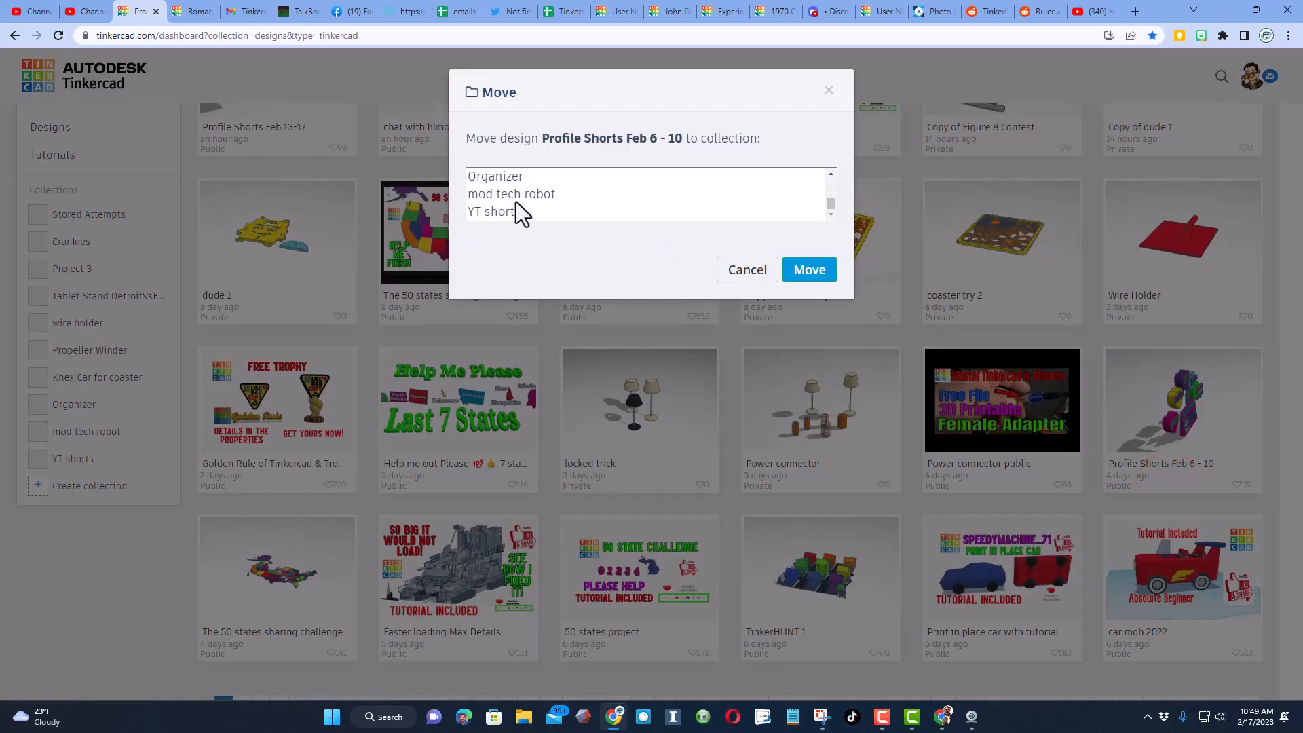
left_click(501, 211)
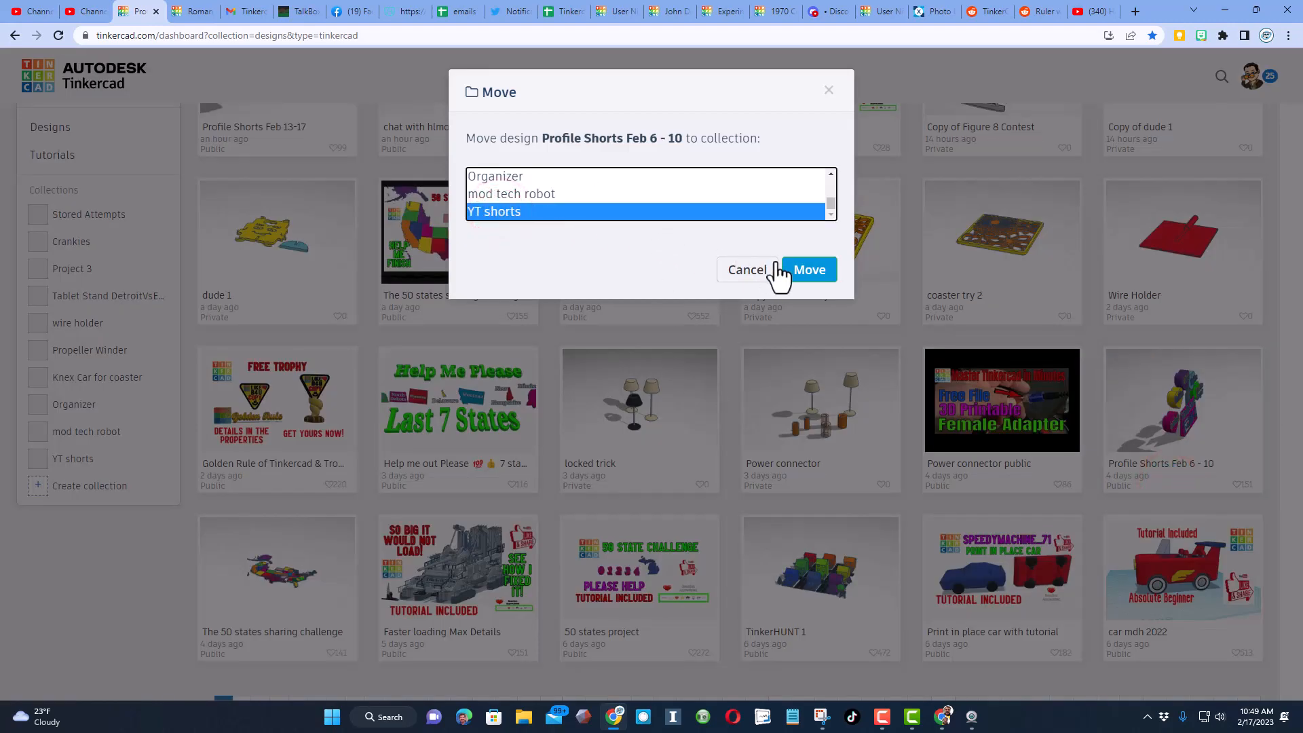
left_click(807, 274)
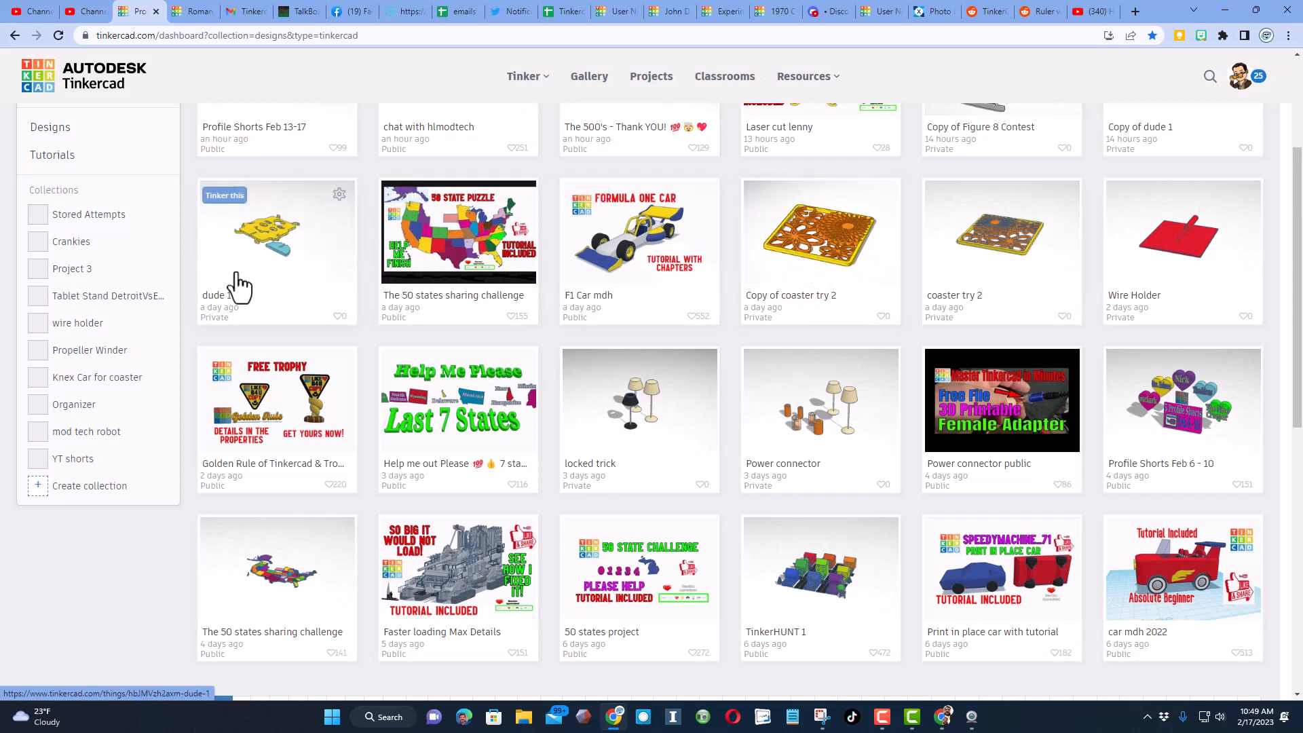
left_click(70, 460)
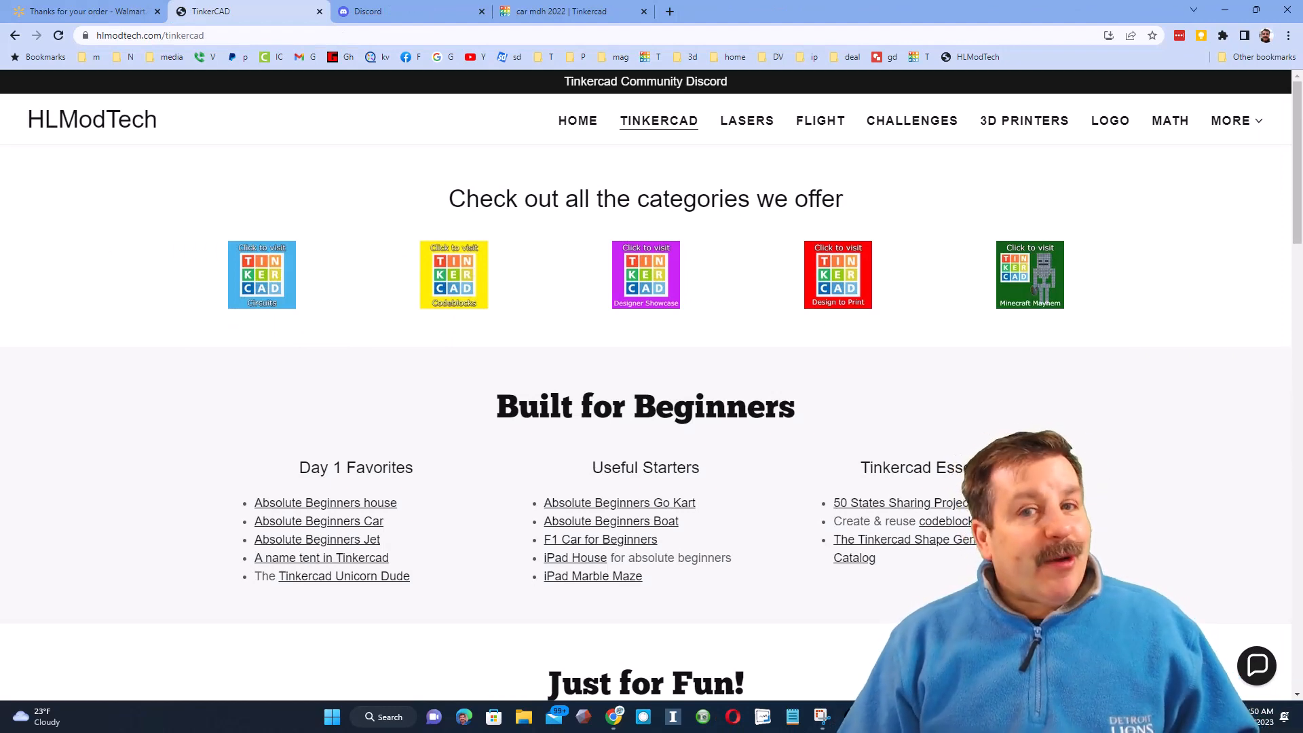
Open the HLModtech Tinkercad profile from the website's Reaction Satisfaction links and view the Tinkercad jet for absolute beginners design
scroll(771, 304, "down", 6)
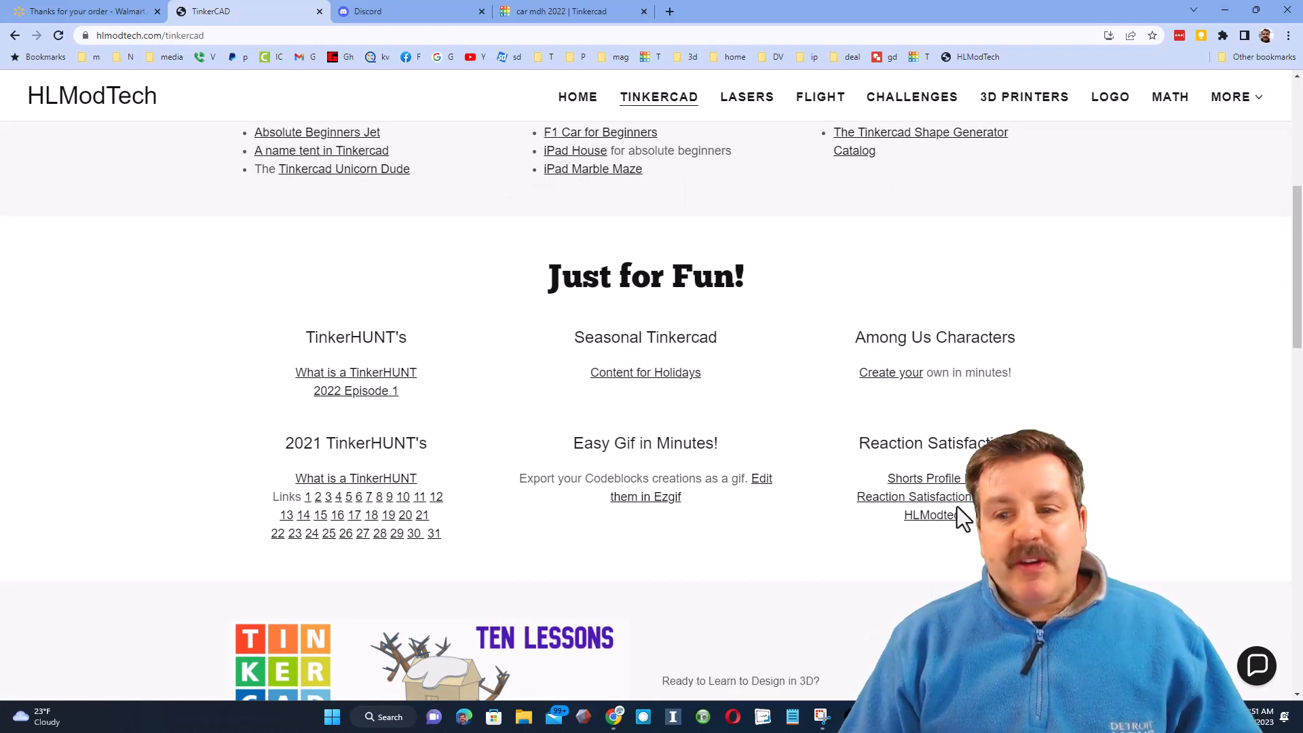
left_click(943, 514)
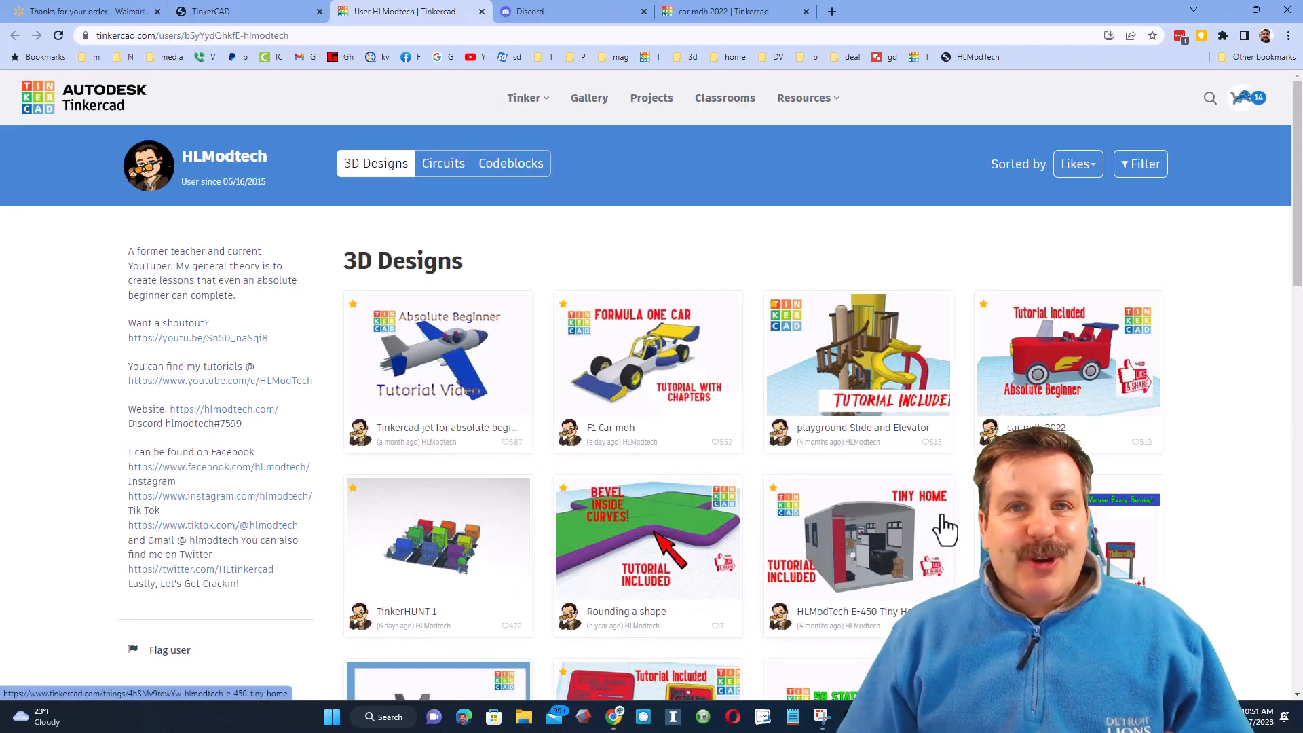
left_click(416, 335)
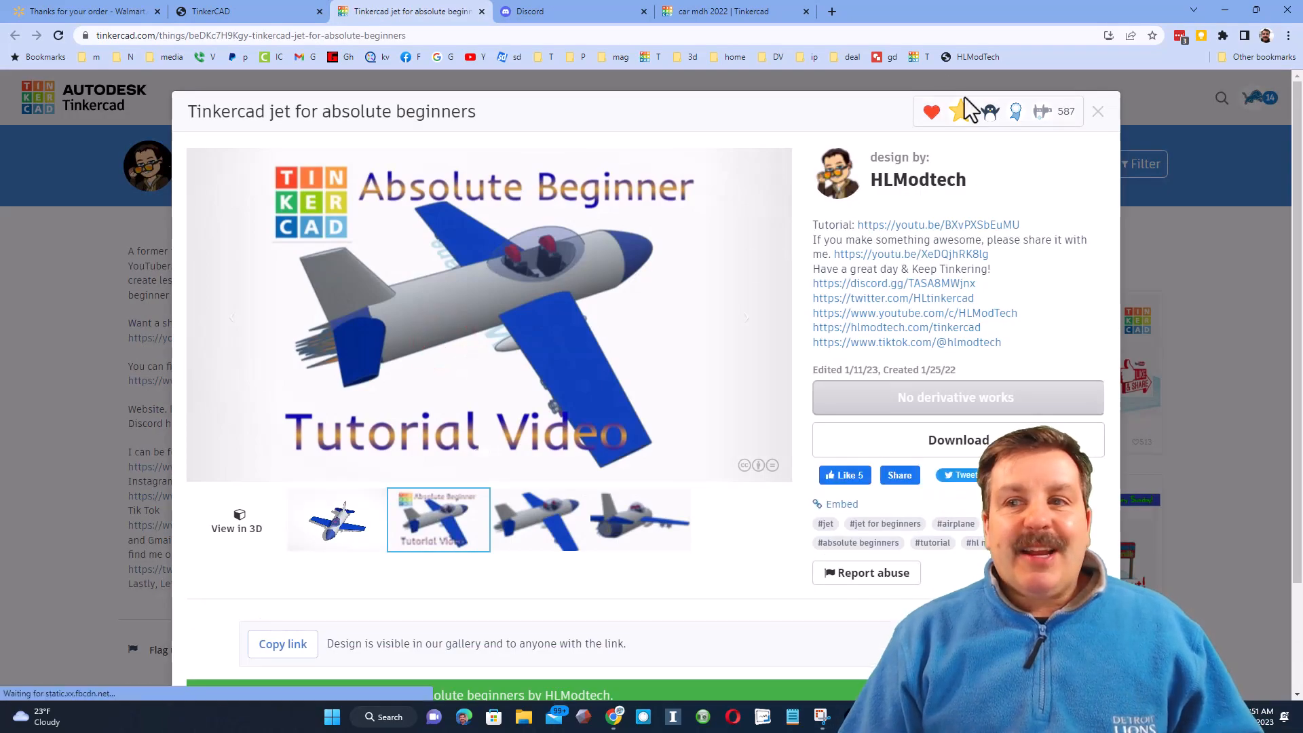
left_click(1097, 111)
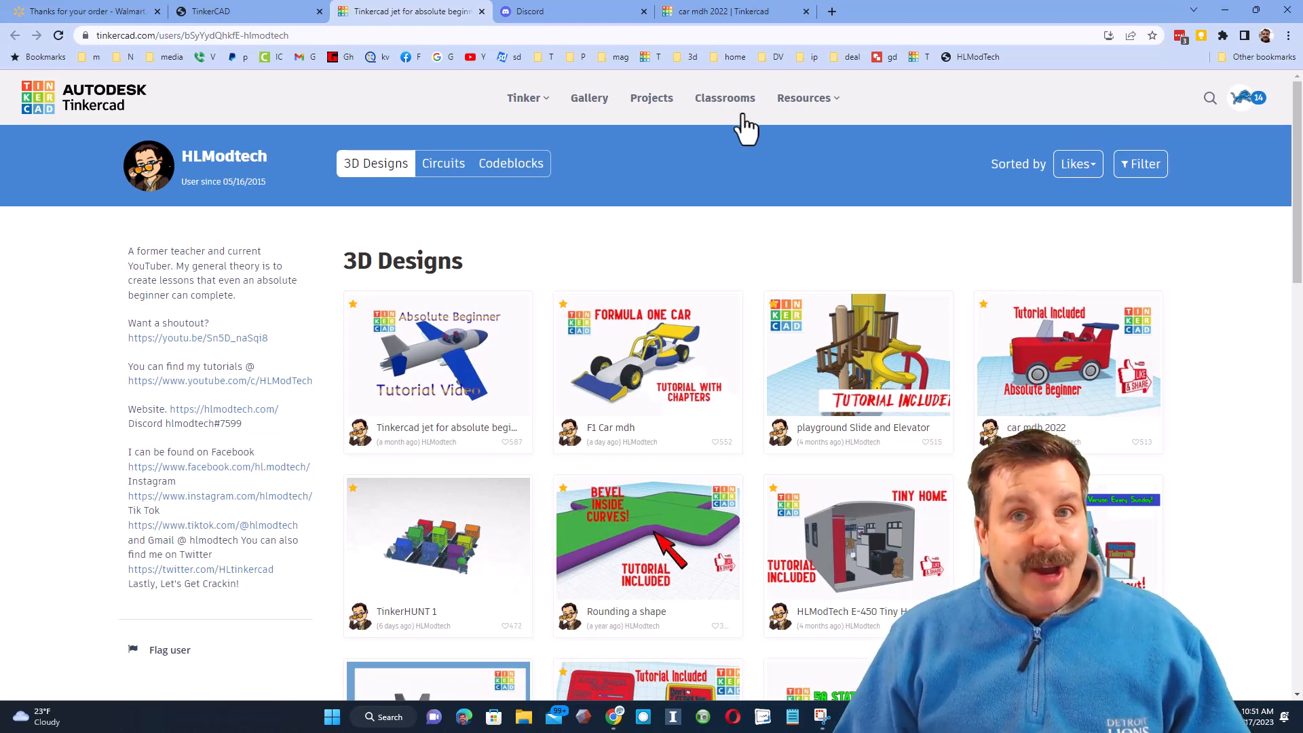
Open the Shorts Profile List spreadsheet from the website and follow the profile link in cell U26
key("ctrl+shift+Tab")
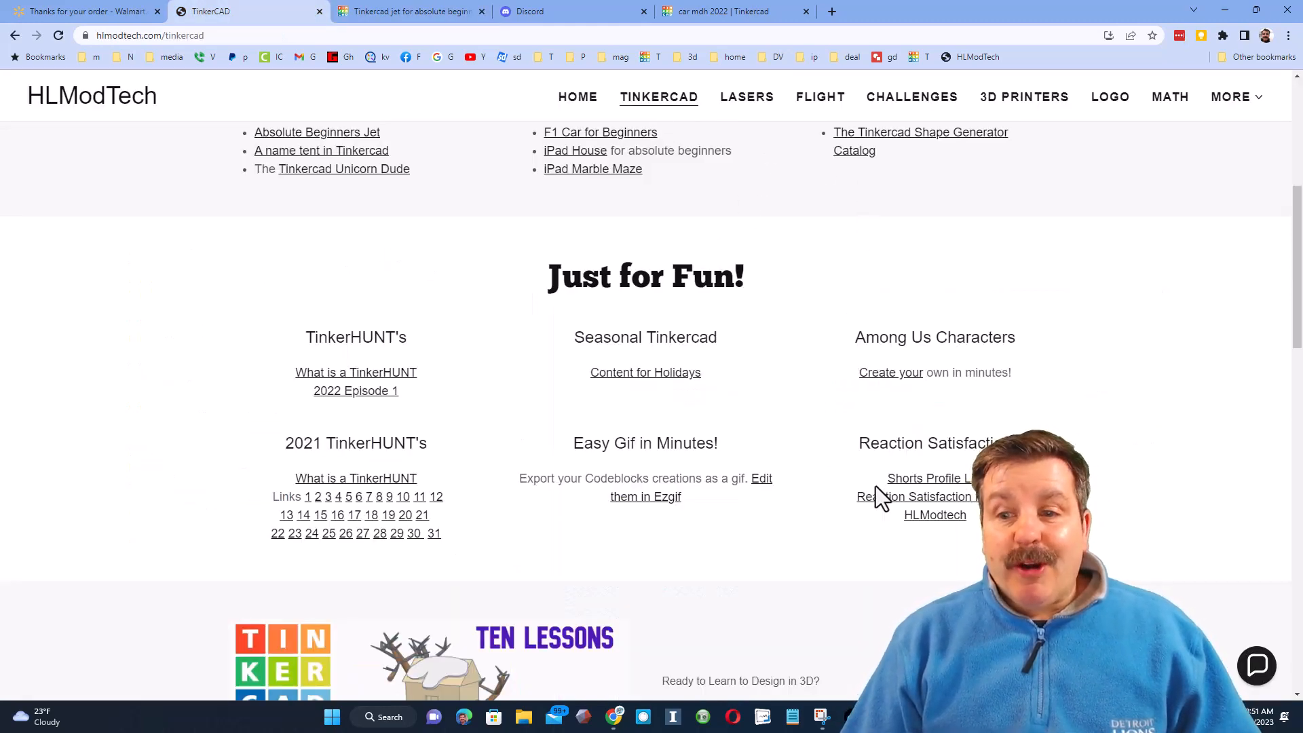
left_click(911, 486)
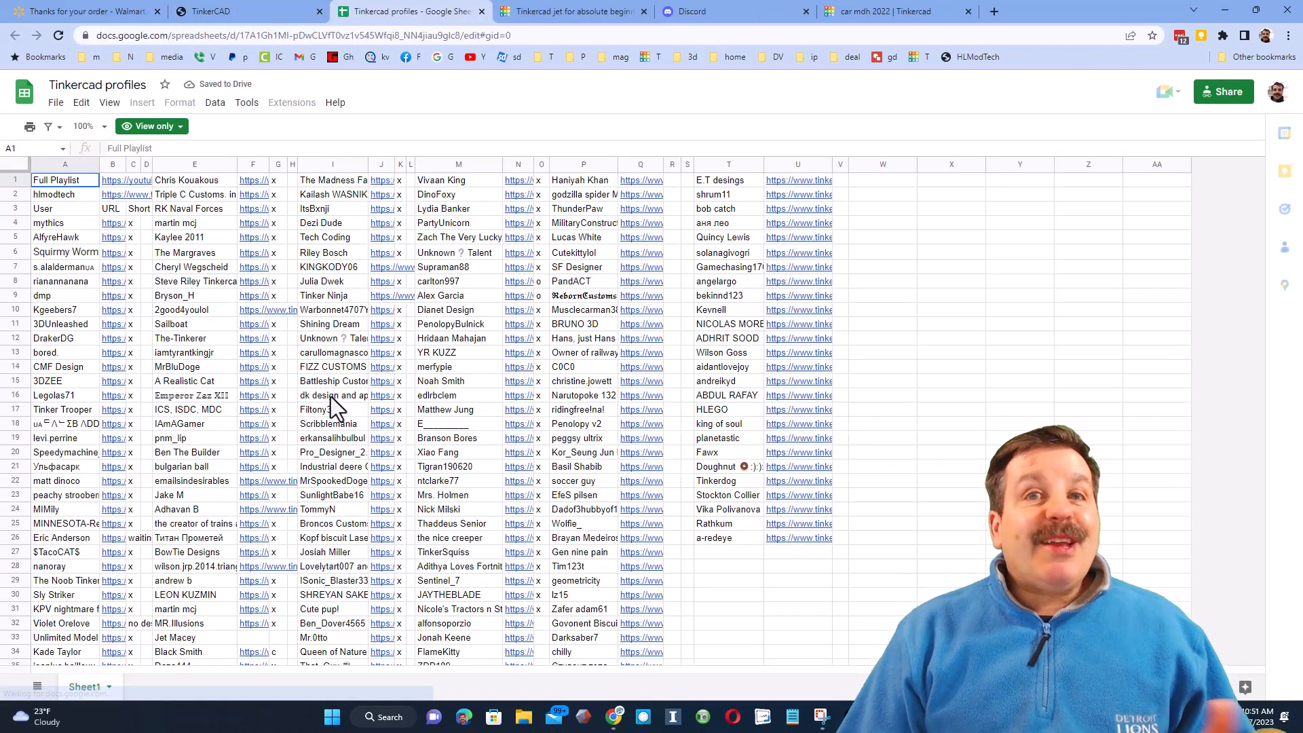
scroll(840, 315, "down", 2)
scroll(799, 406, "up", 2)
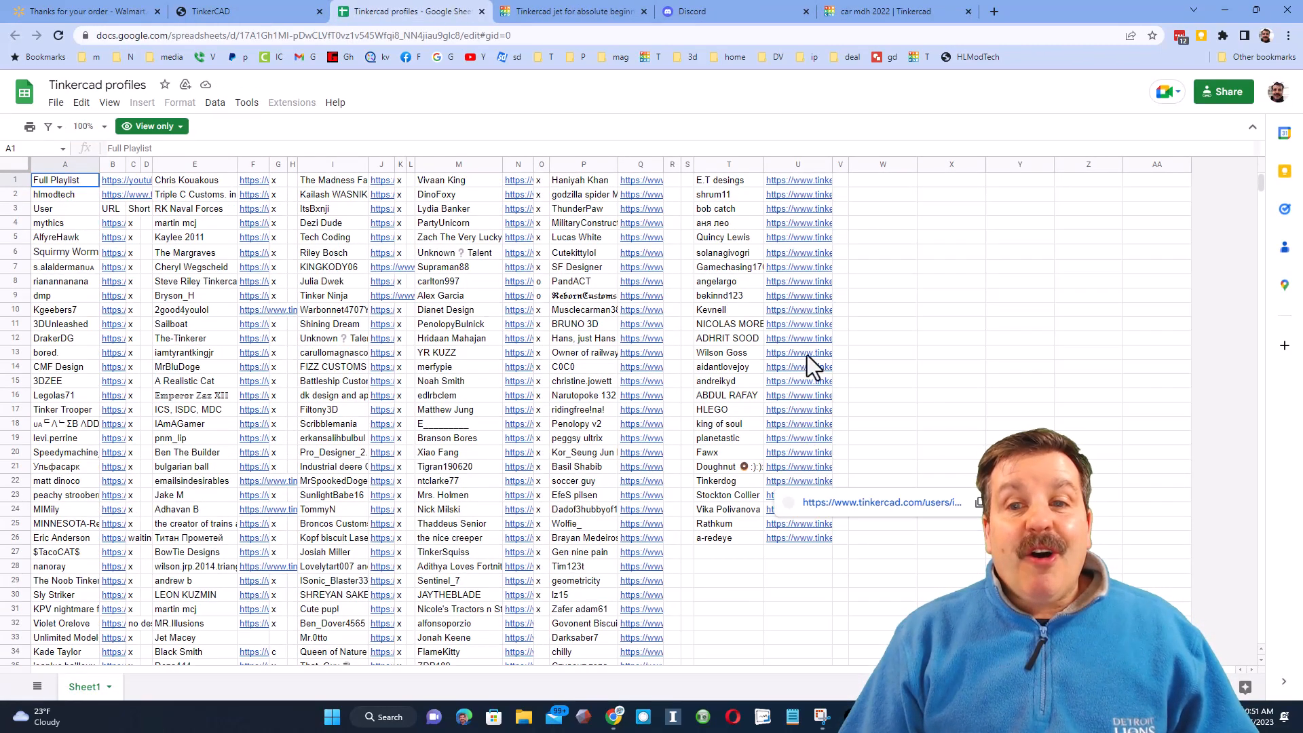
left_click(798, 537)
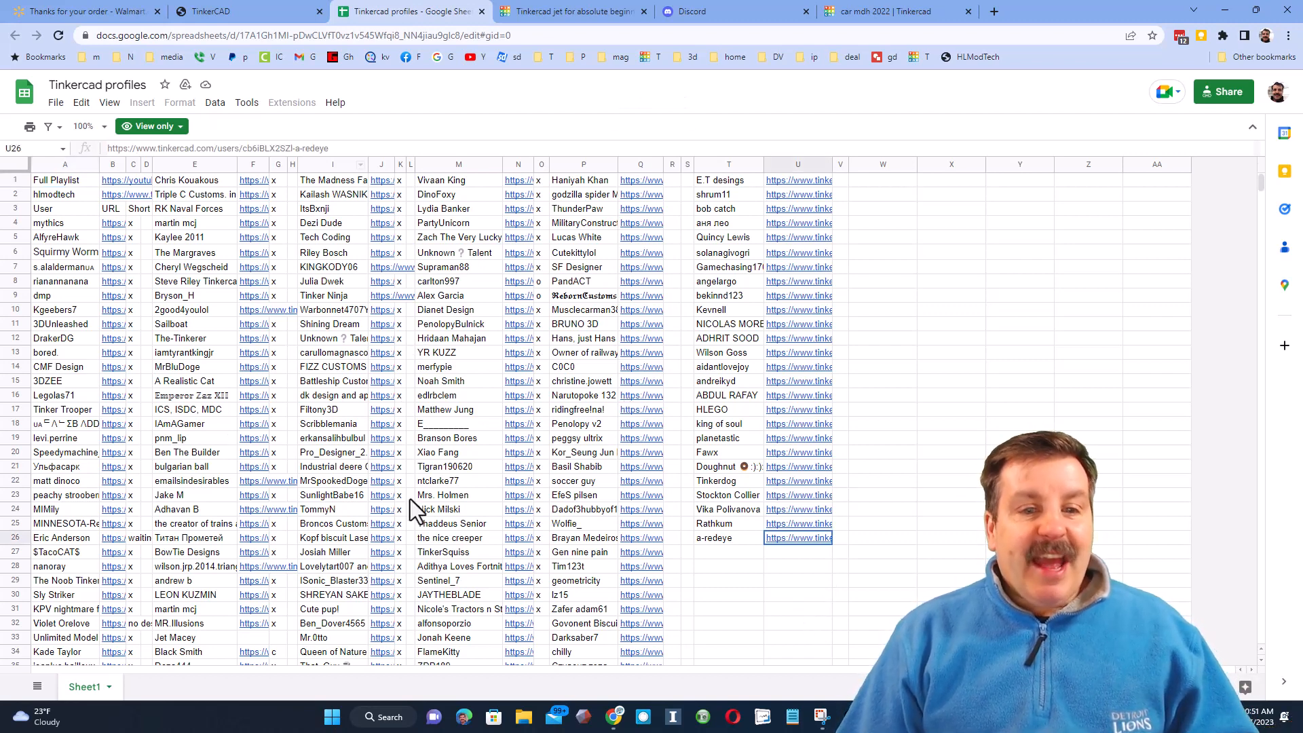
mouse_move(800, 538)
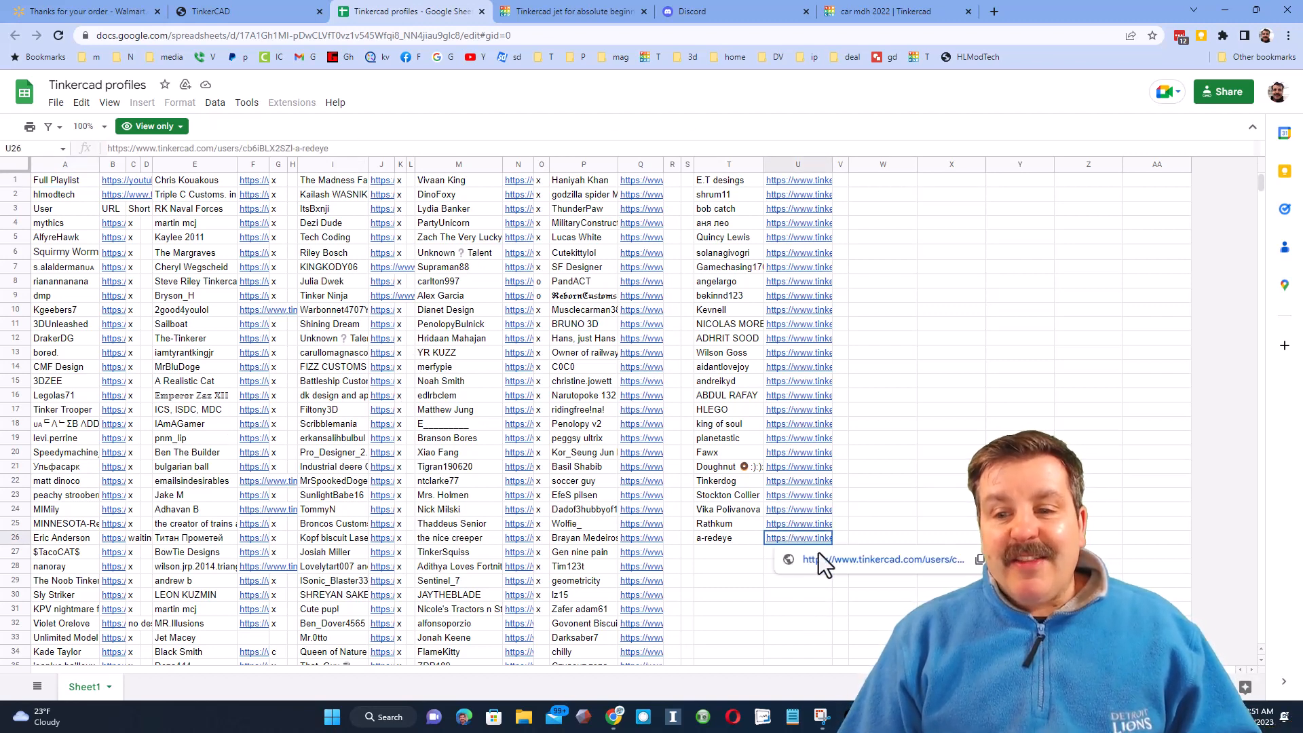
left_click(821, 556)
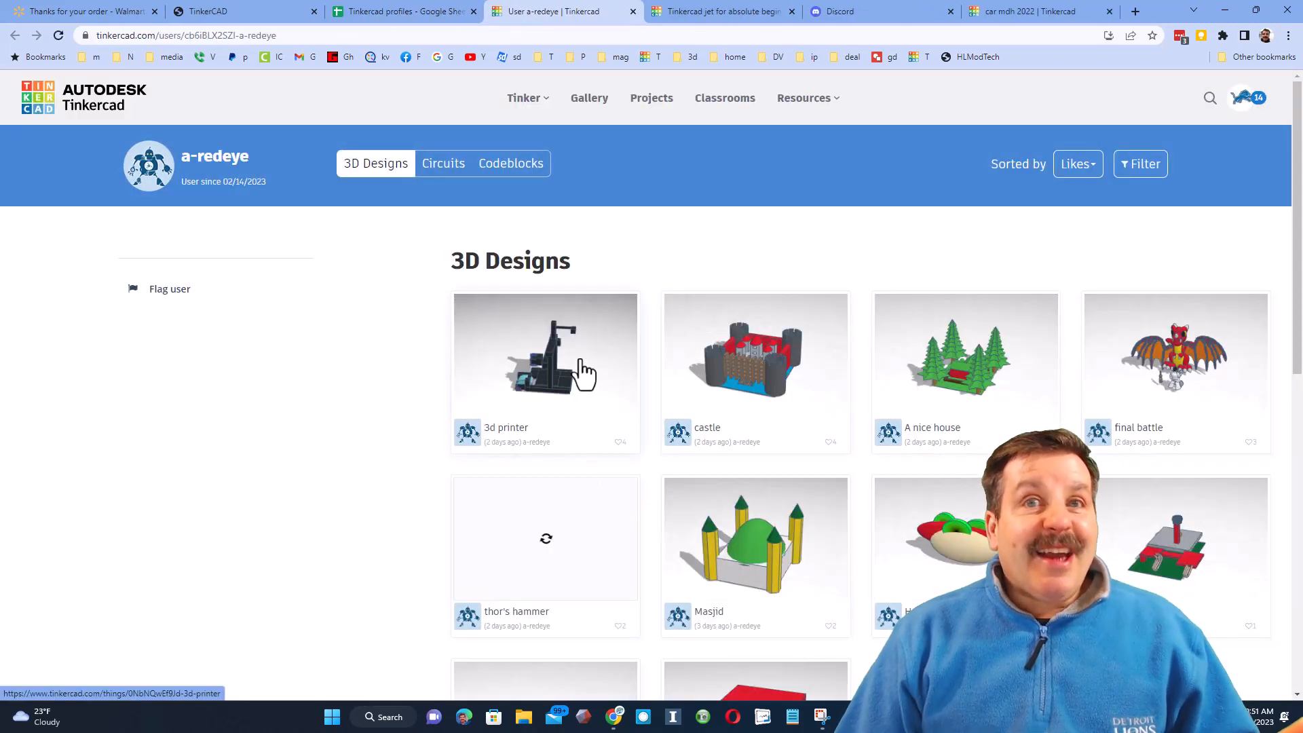
Open the 3d printer design on this profile and add a reaction to it
left_click(576, 375)
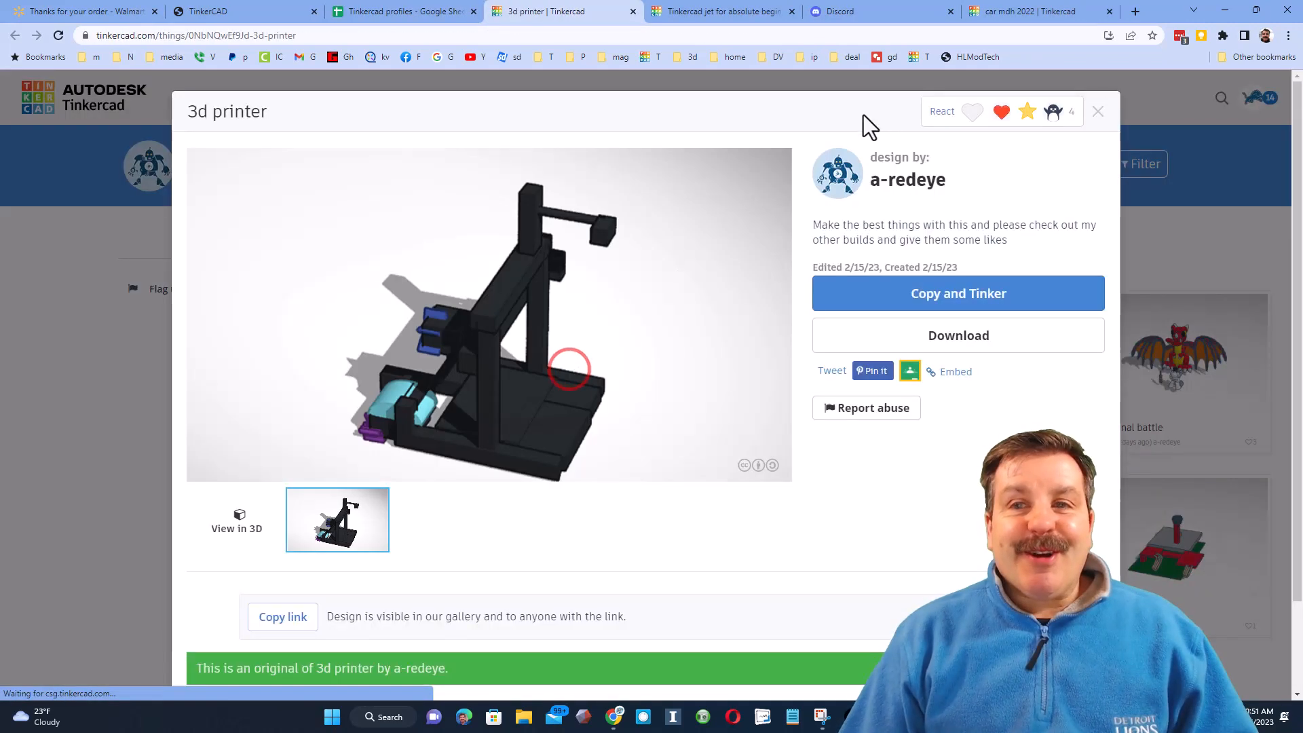
left_click(965, 112)
left_click(1002, 182)
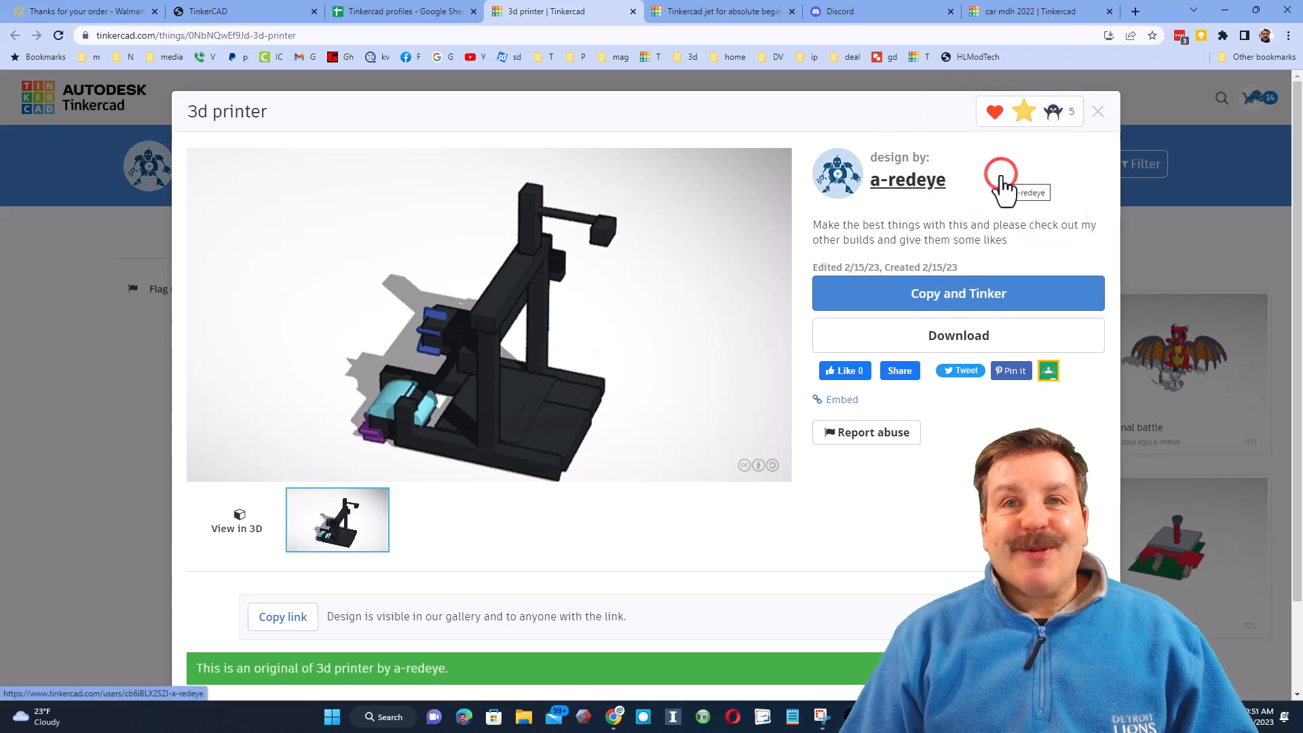
Return to the HLModtech profile, sort its 3D designs by Recent, and open The 500's - Thank YOU! design
key("ctrl+Tab")
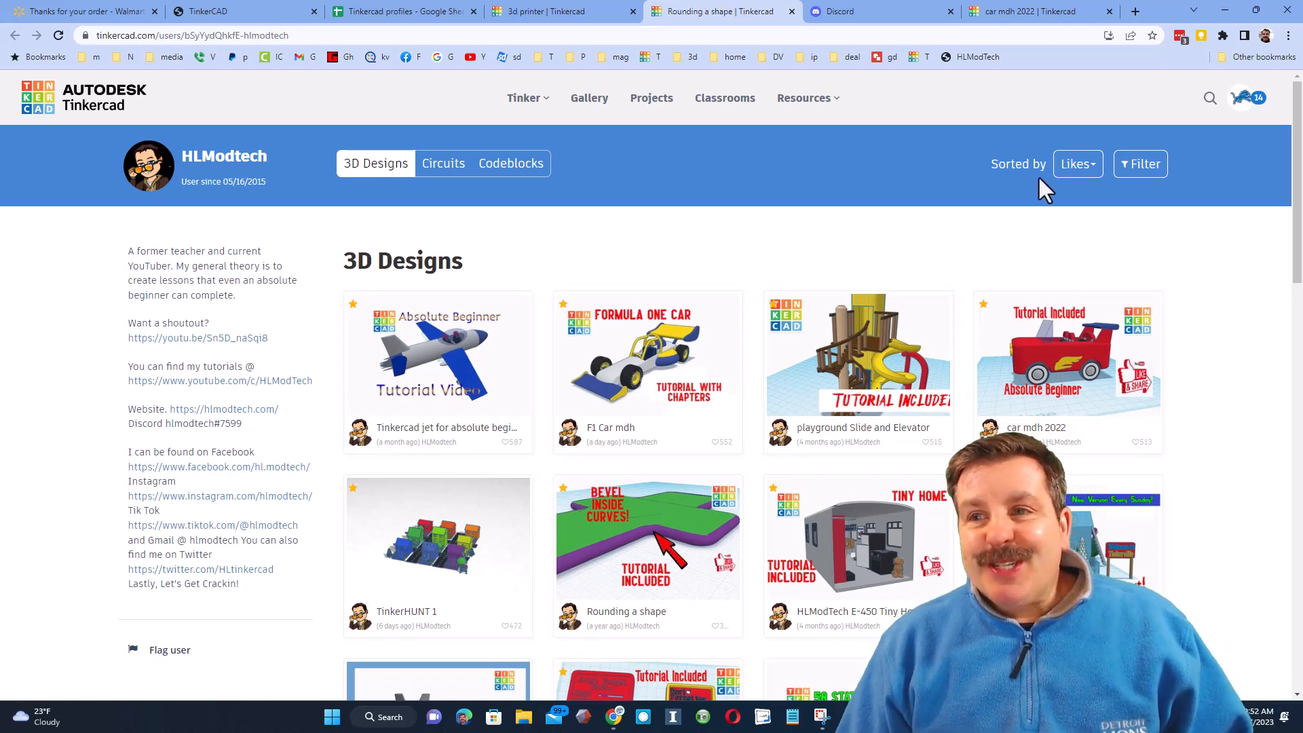
left_click(1064, 167)
left_click(1007, 259)
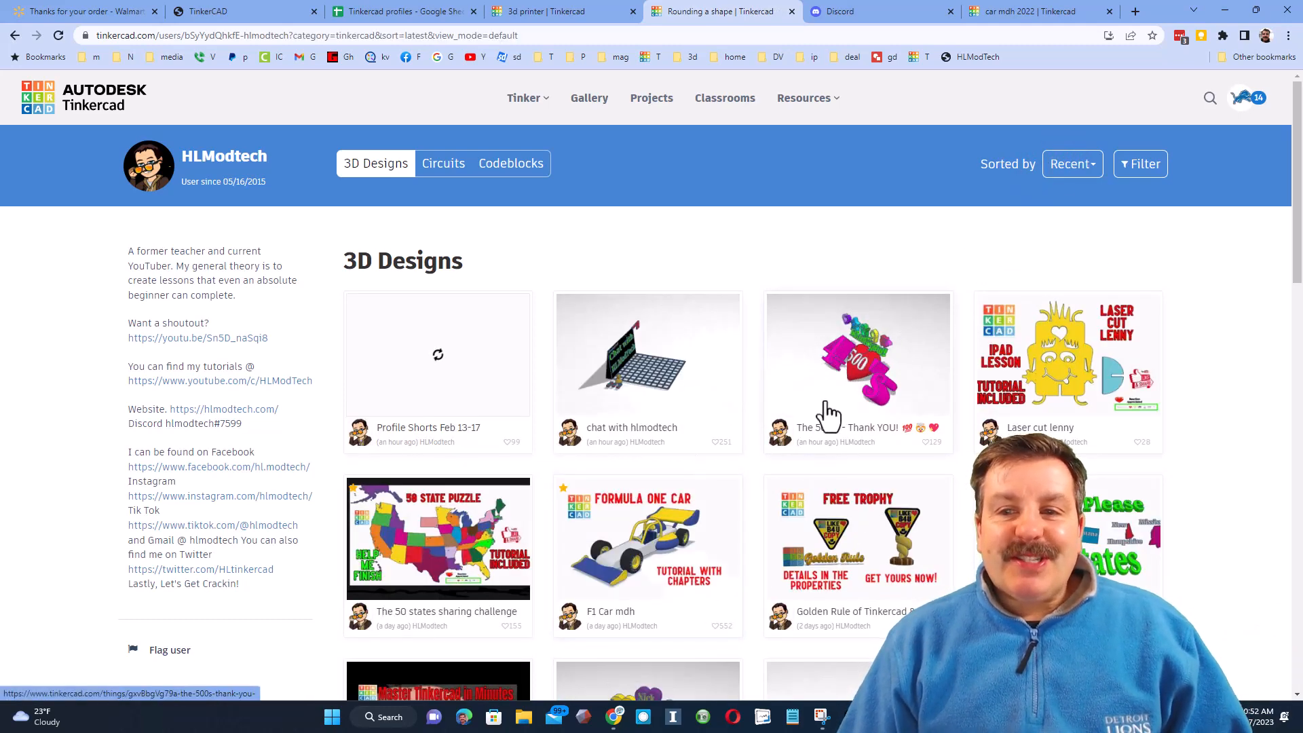
left_click(829, 407)
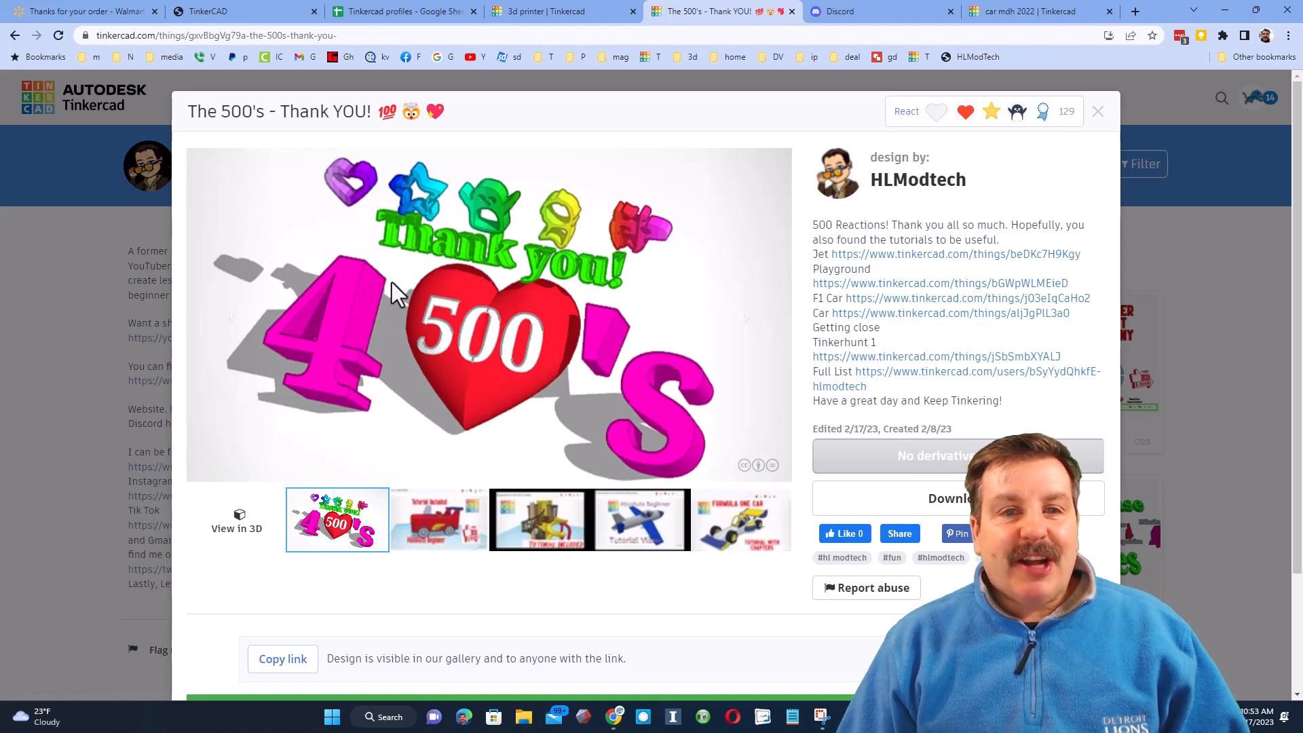